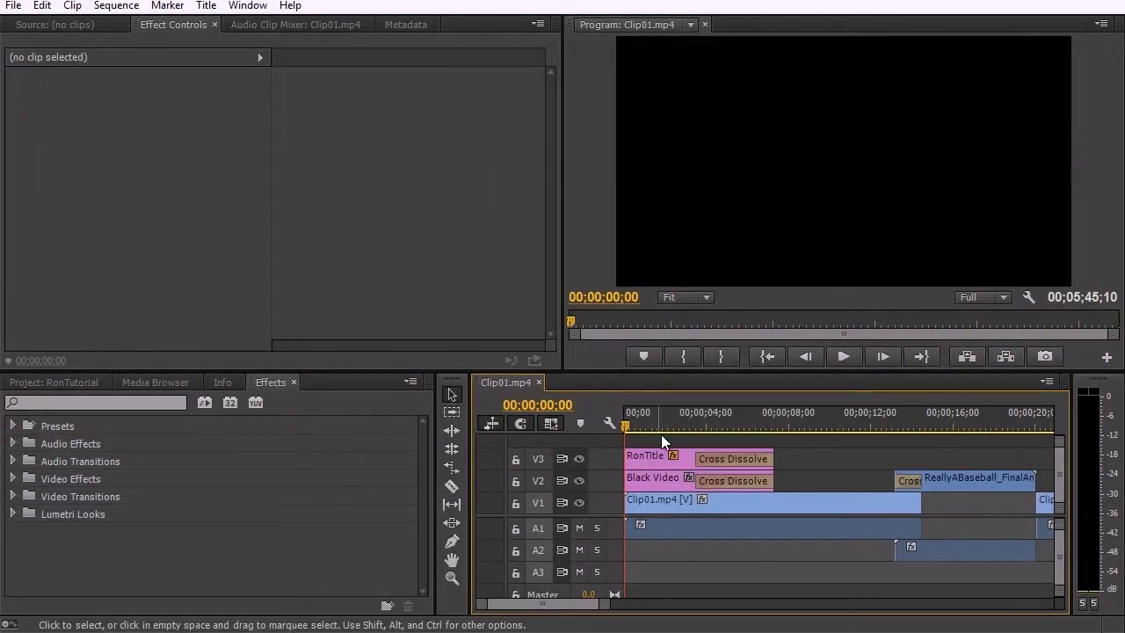
- Move the playhead to about 00;00;09;14 so the monitor shows a Clip01.mp4 frame
left_click_drag(704, 427, 819, 425)
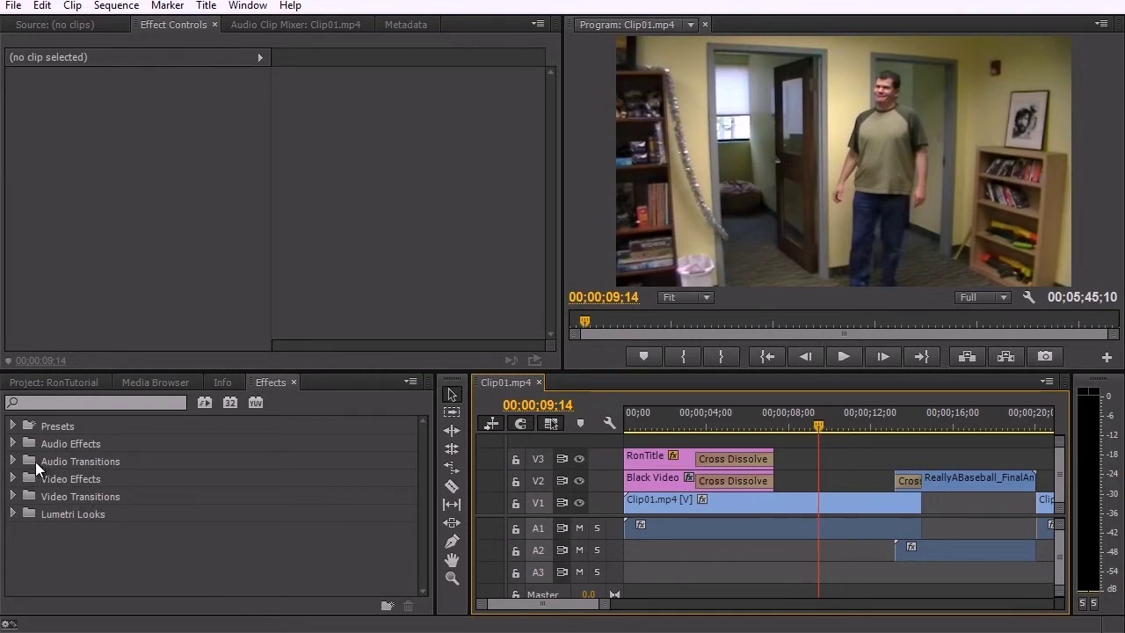
- Expand Video Effects, then the Adjust group, and select Auto Color
left_click(14, 479)
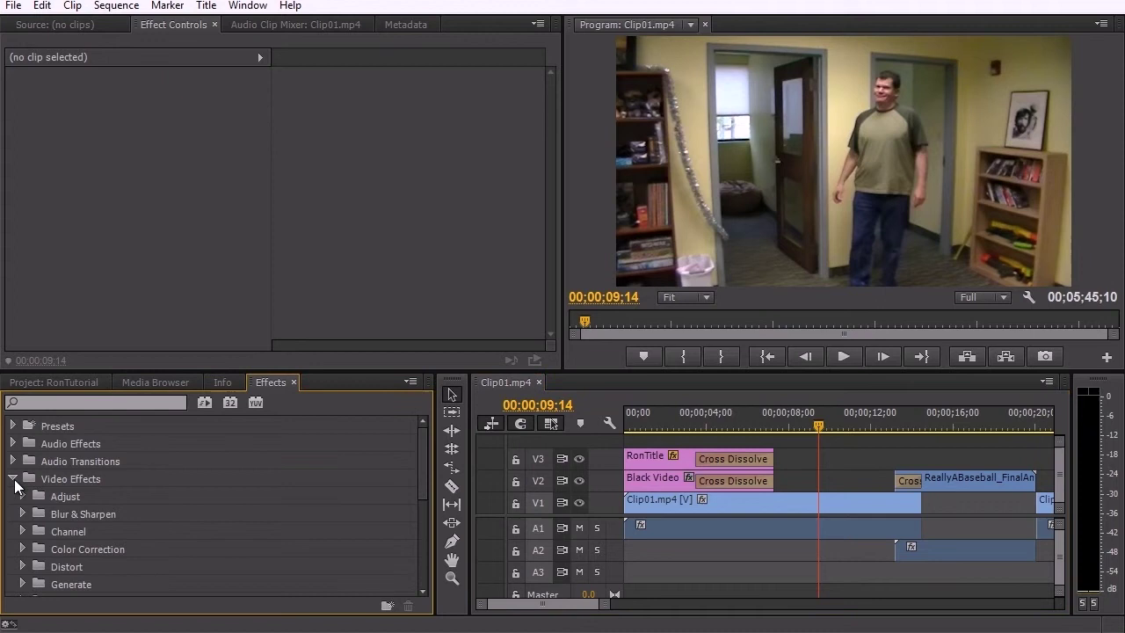
scroll(143, 507, "down", 3)
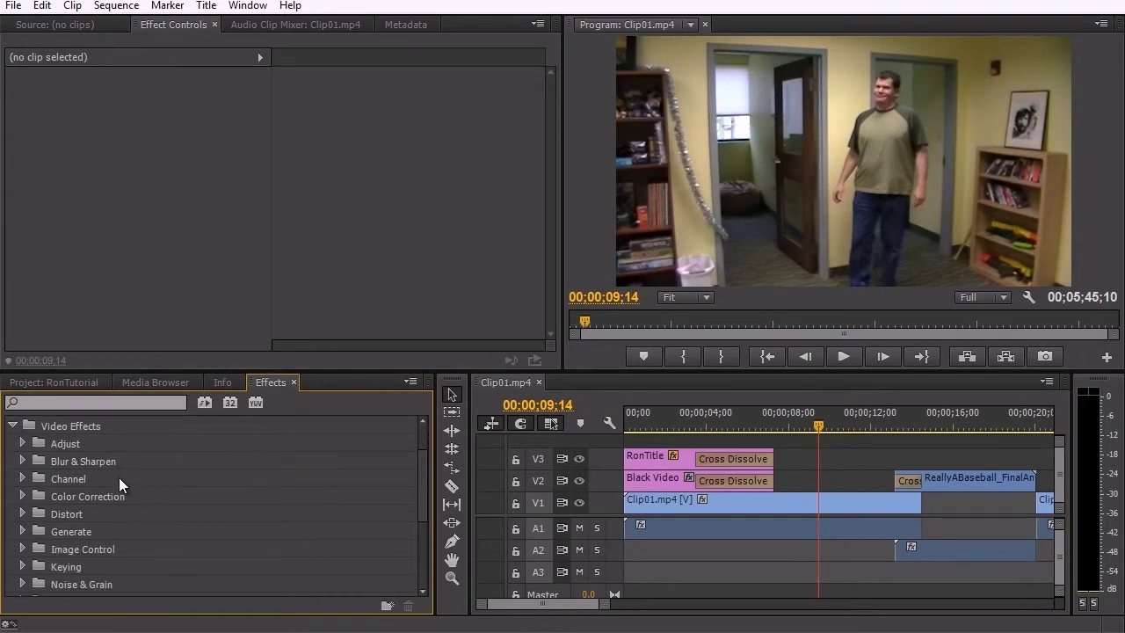
left_click(22, 445)
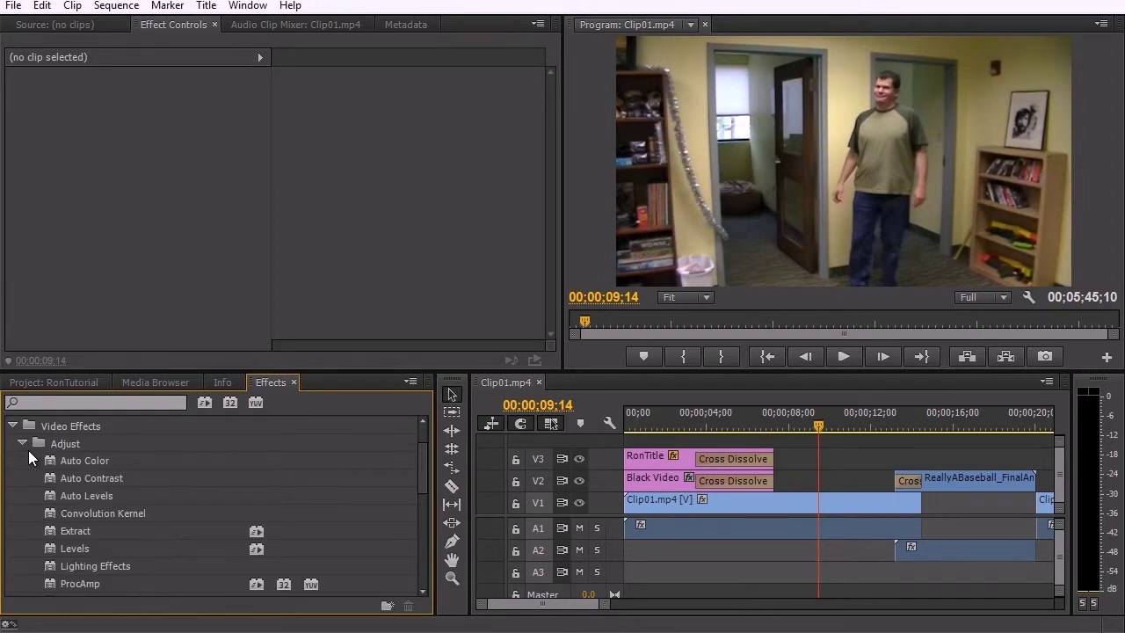
scroll(181, 477, "down", 1)
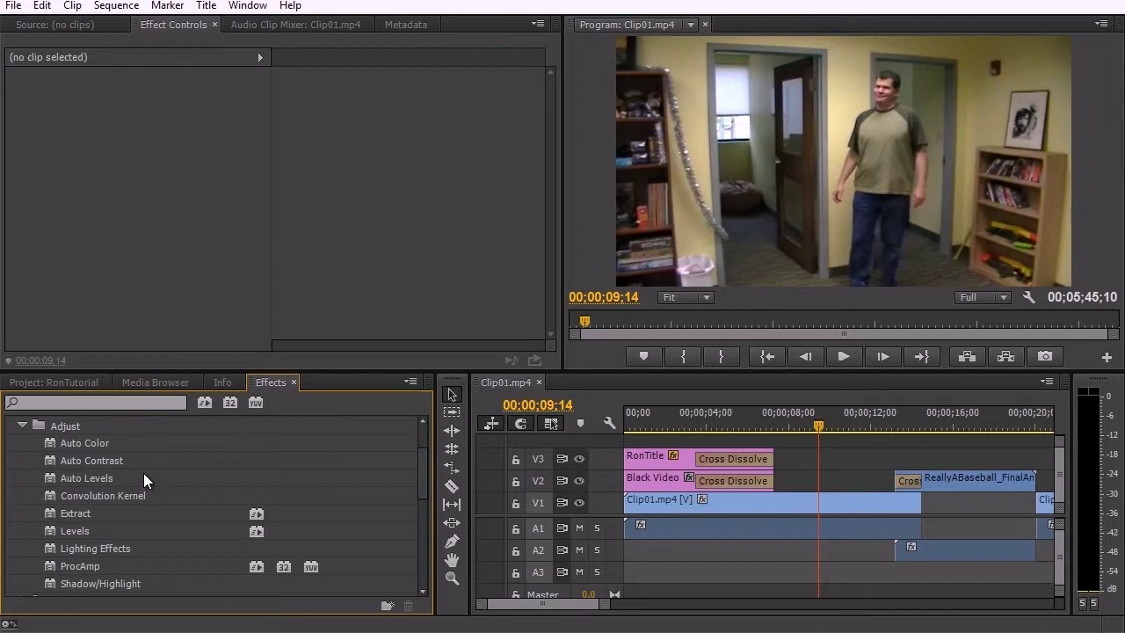
left_click(97, 445)
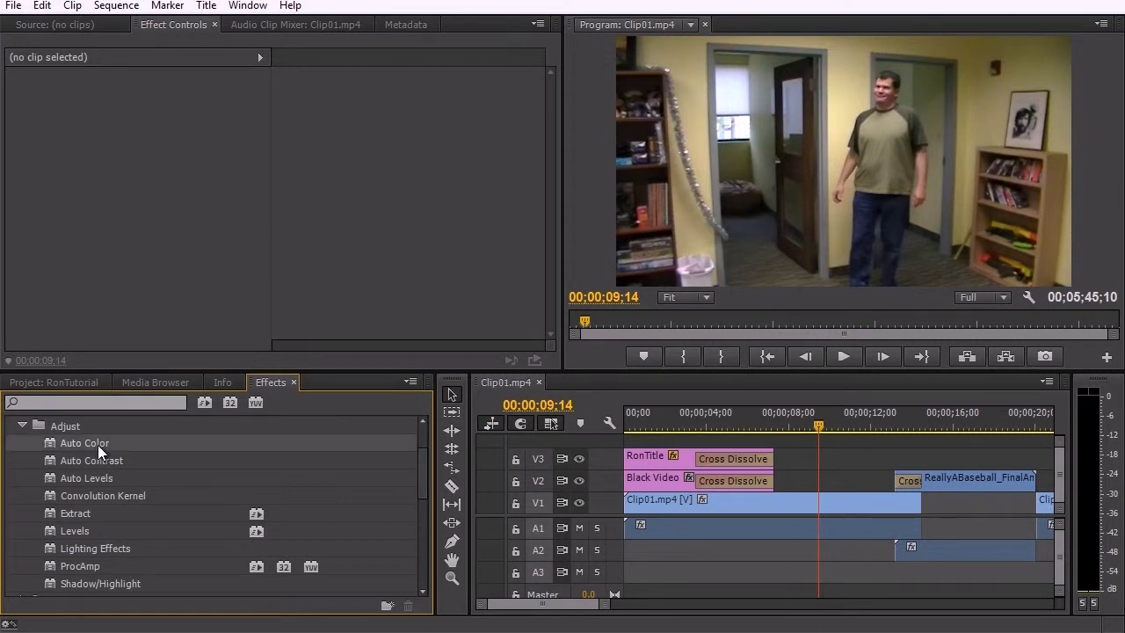
- Apply Auto Color to Clip01.mp4, preview it around 11 seconds, then delete it again
left_click(789, 501)
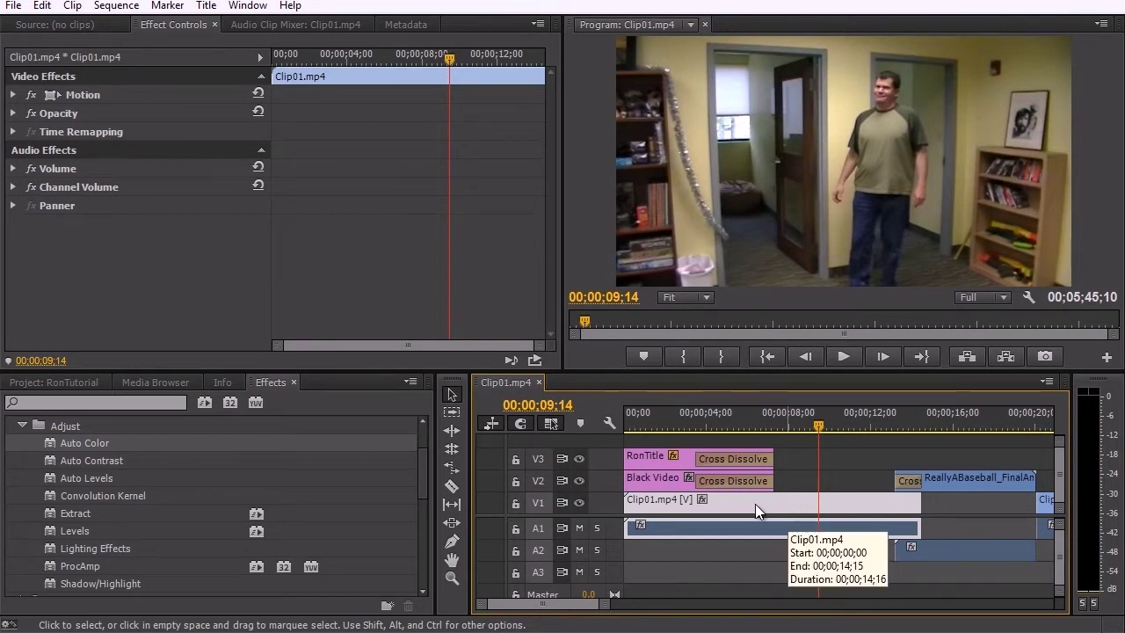
left_click(80, 441)
double_click(80, 442)
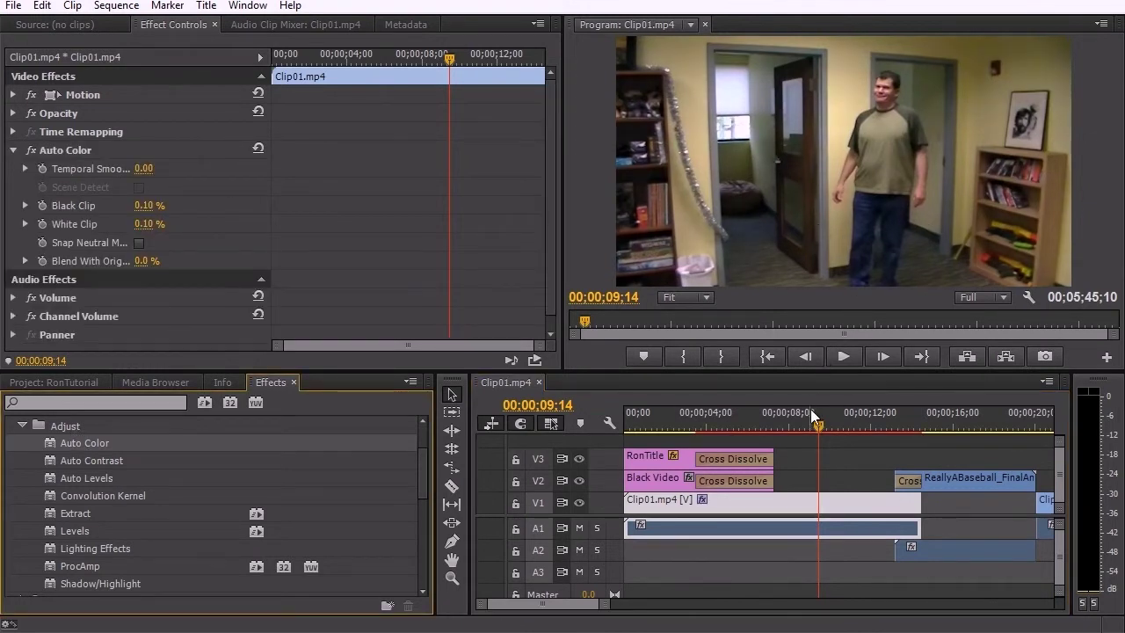
left_click_drag(823, 425, 863, 427)
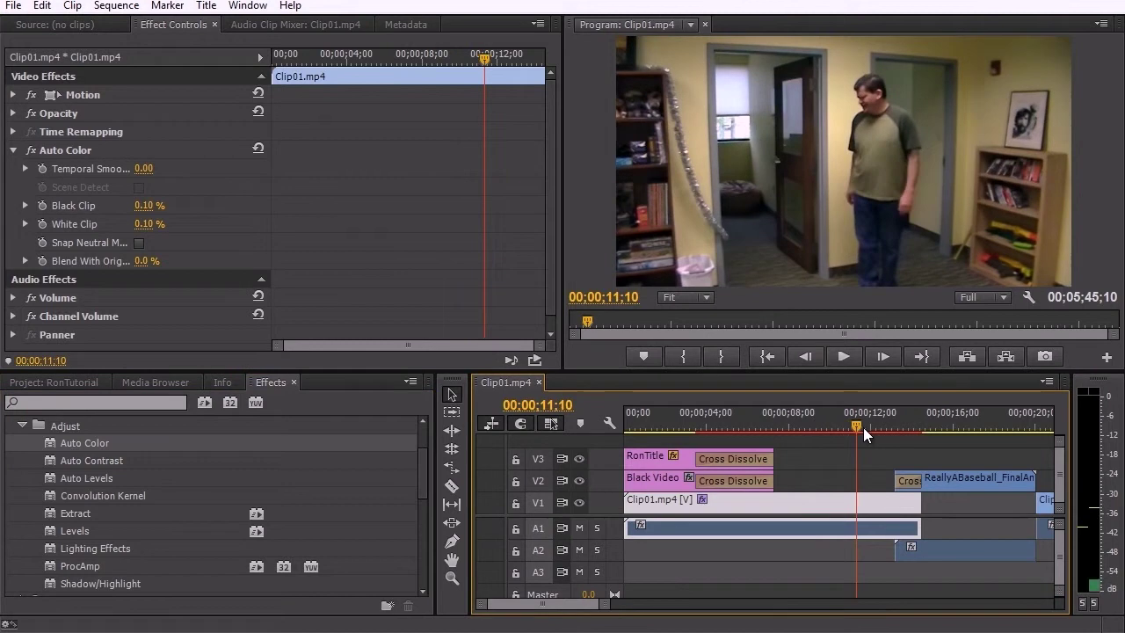
left_click(52, 151)
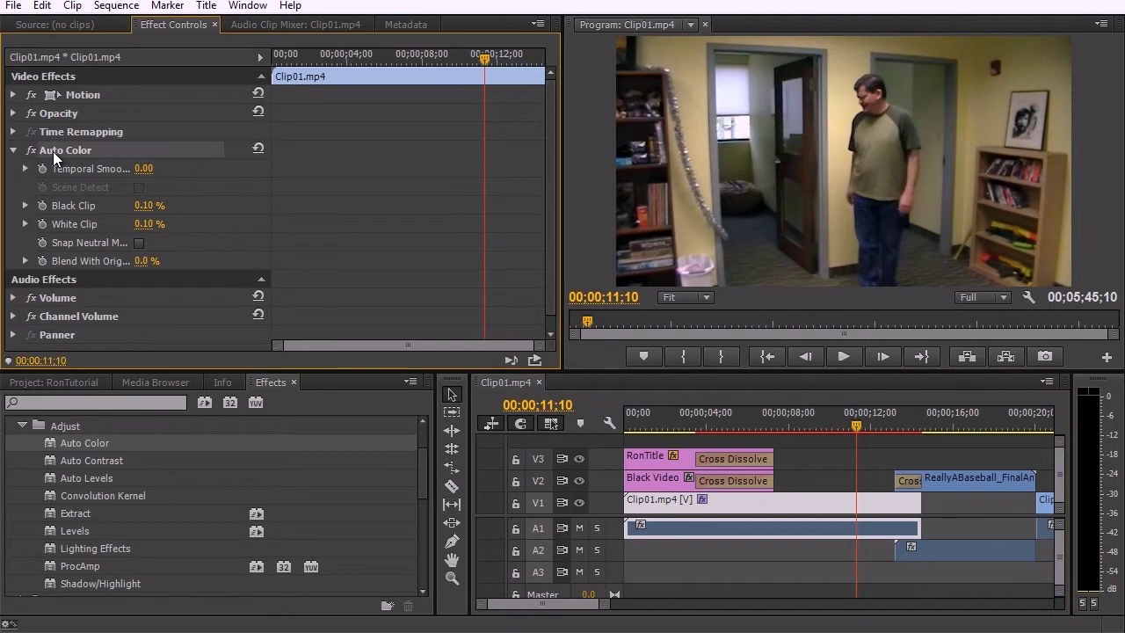
key("Delete")
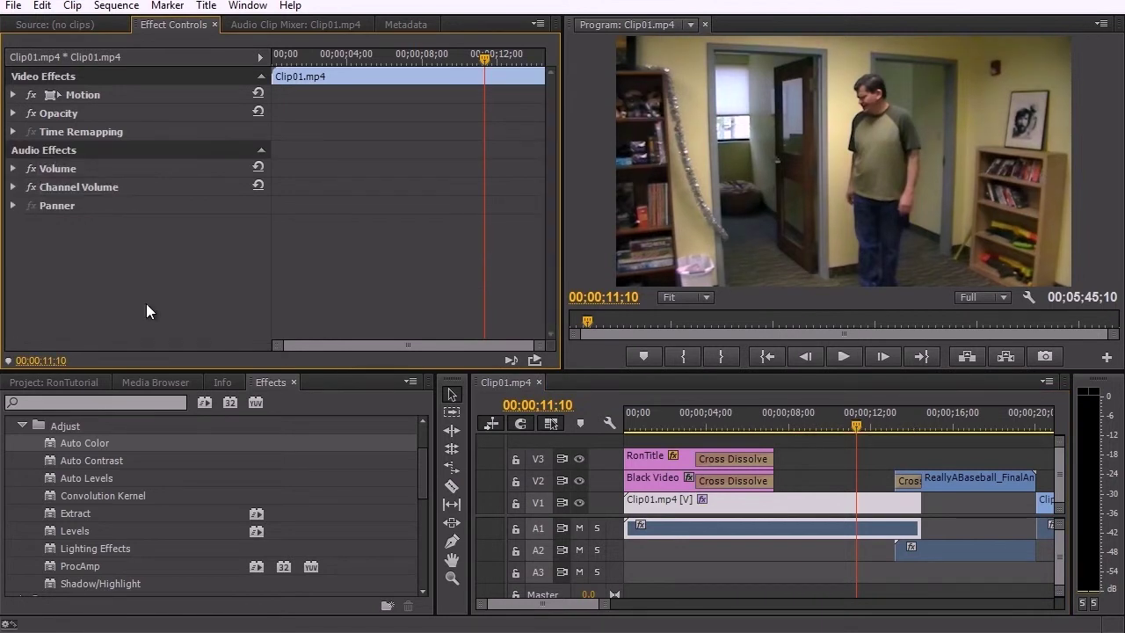
- Apply Lighting Effects to Clip01.mp4, adjust Light 1's Major Radius, then delete the effect
double_click(101, 549)
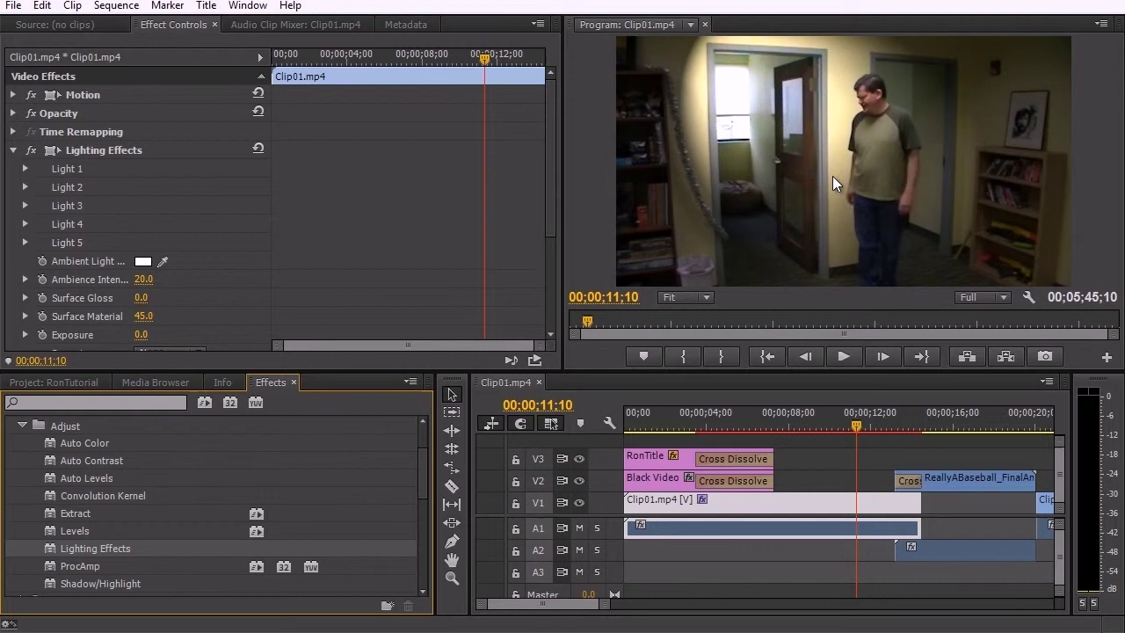
left_click(26, 169)
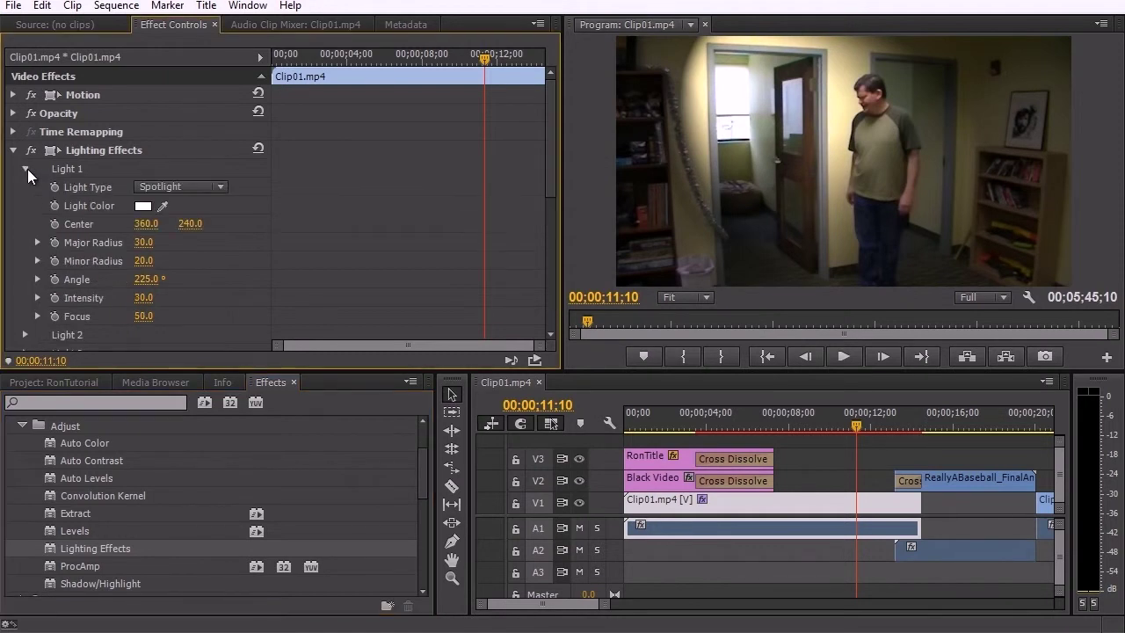
mouse_move(144, 242)
left_mouse_down()
mouse_move(179, 244)
mouse_move(61, 233)
mouse_move(132, 261)
left_mouse_up()
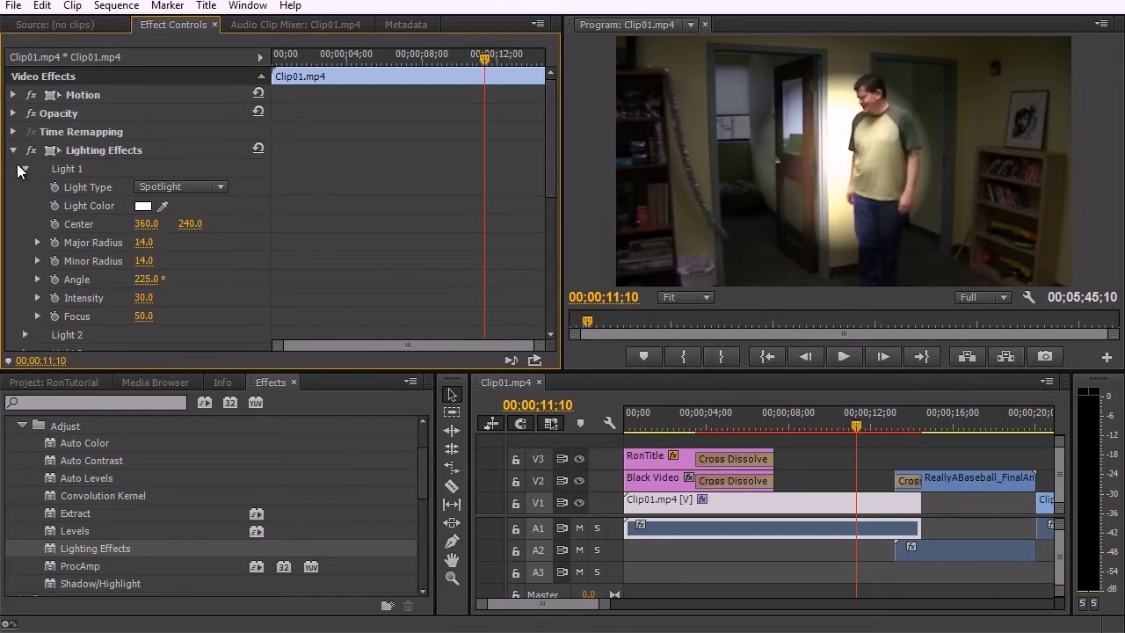
left_click(89, 152)
key("Delete")
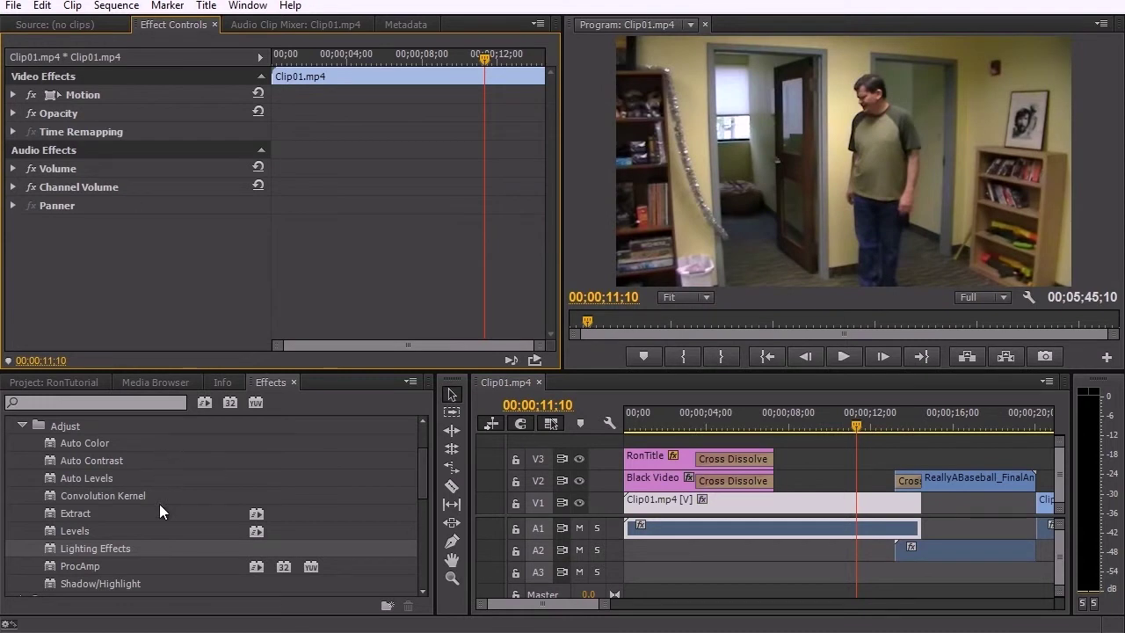
- Apply Shadow/Highlight to Clip01.mp4, preview it at later frames, then delete it
double_click(111, 580)
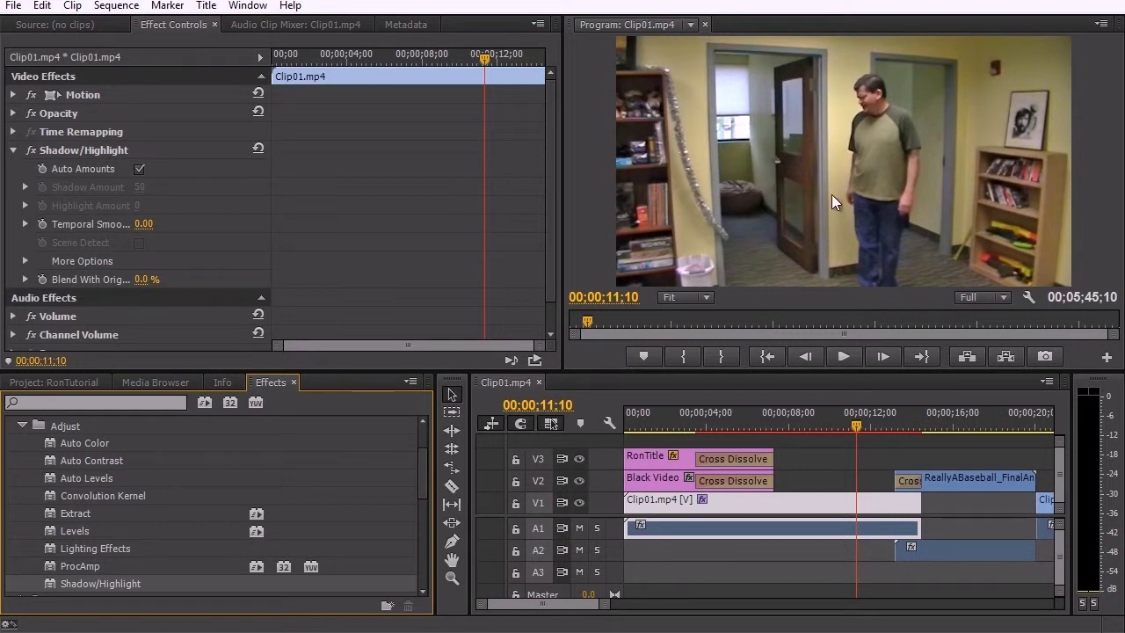
mouse_move(845, 419)
left_mouse_down()
mouse_move(811, 416)
mouse_move(855, 418)
left_mouse_up()
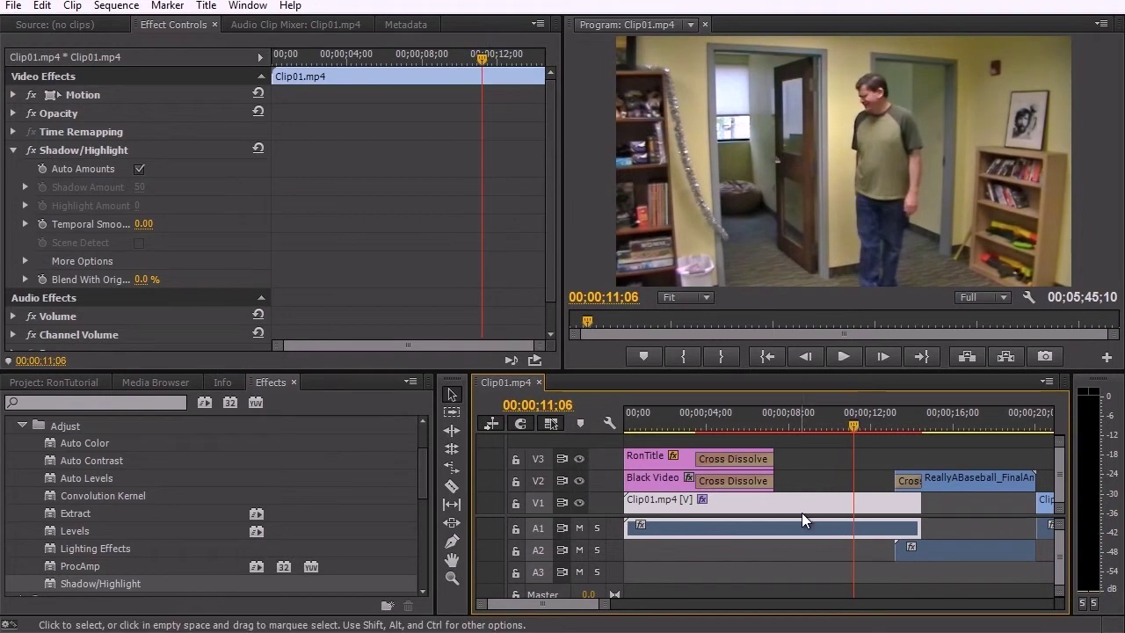
left_click(87, 151)
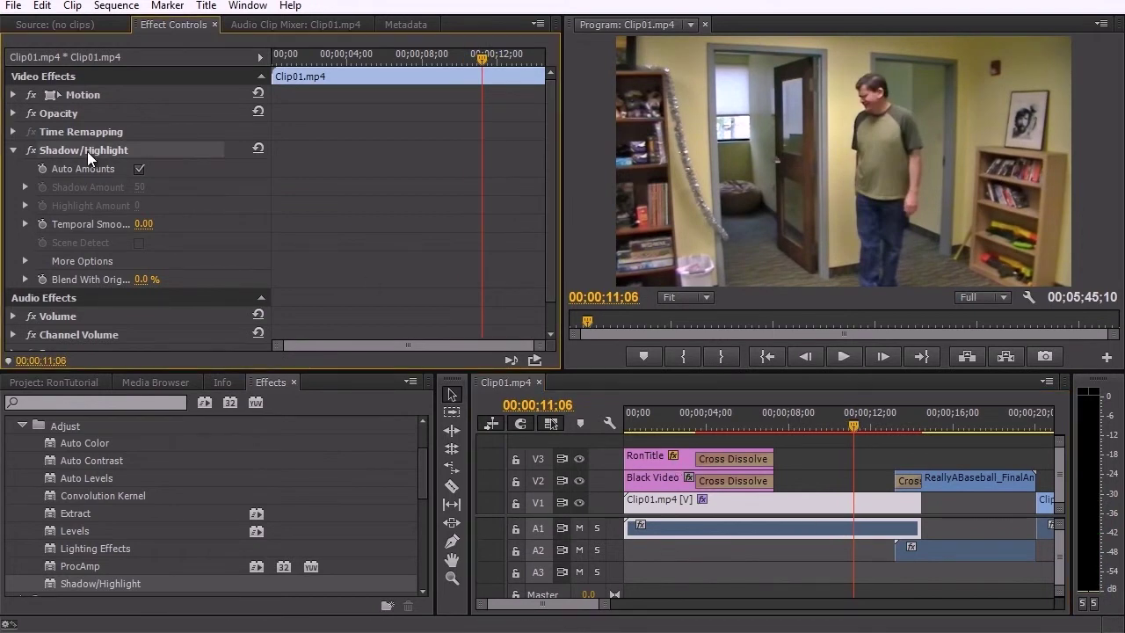
key("Delete")
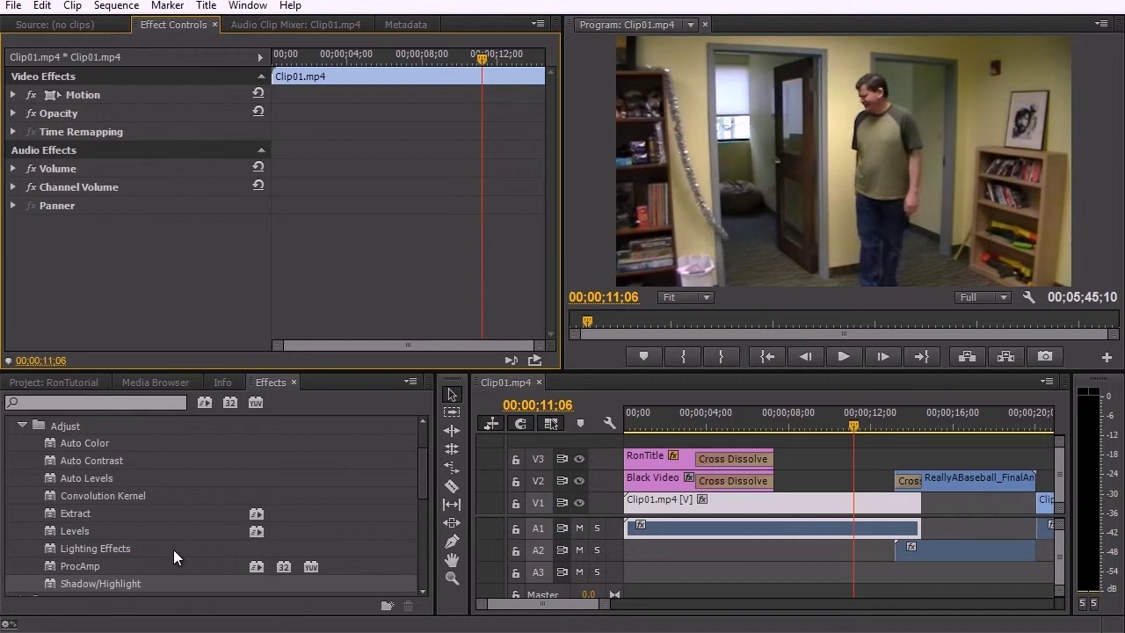
- Collapse Adjust, apply Camera Blur from Blur & Sharpen to Clip01.mp4, and set Percent Blur to 0
left_click(22, 426)
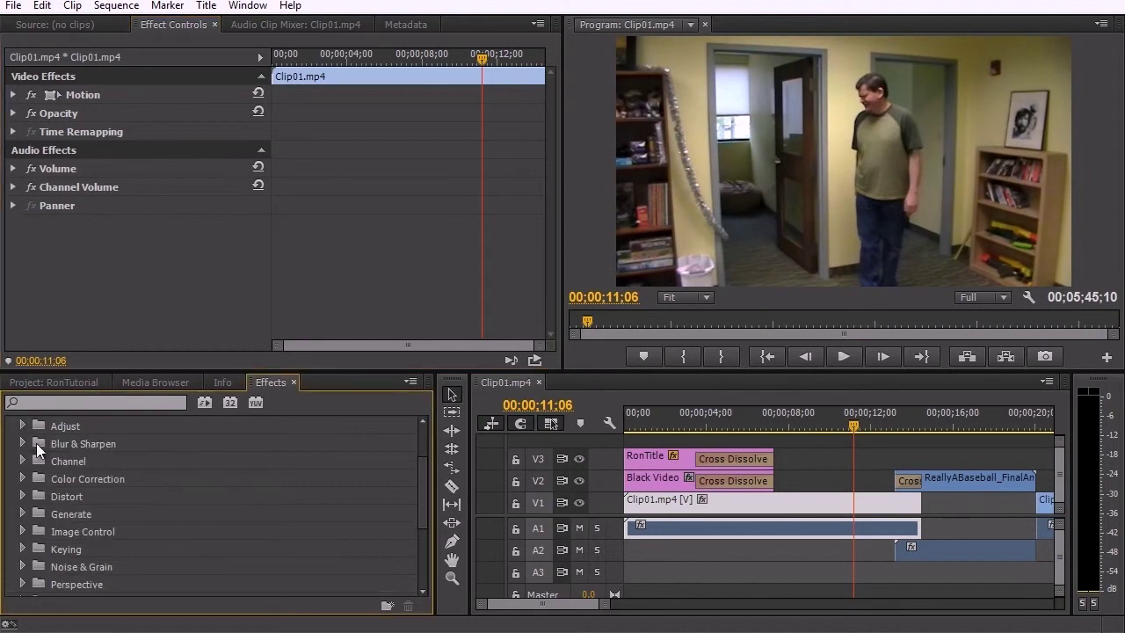
left_click(22, 444)
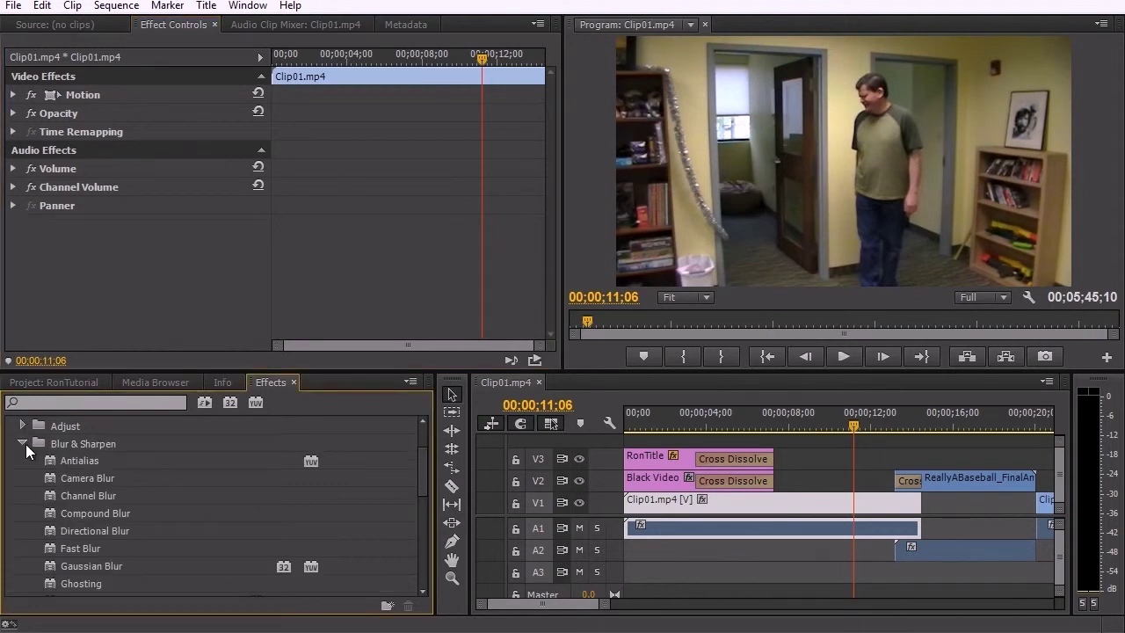
double_click(79, 475)
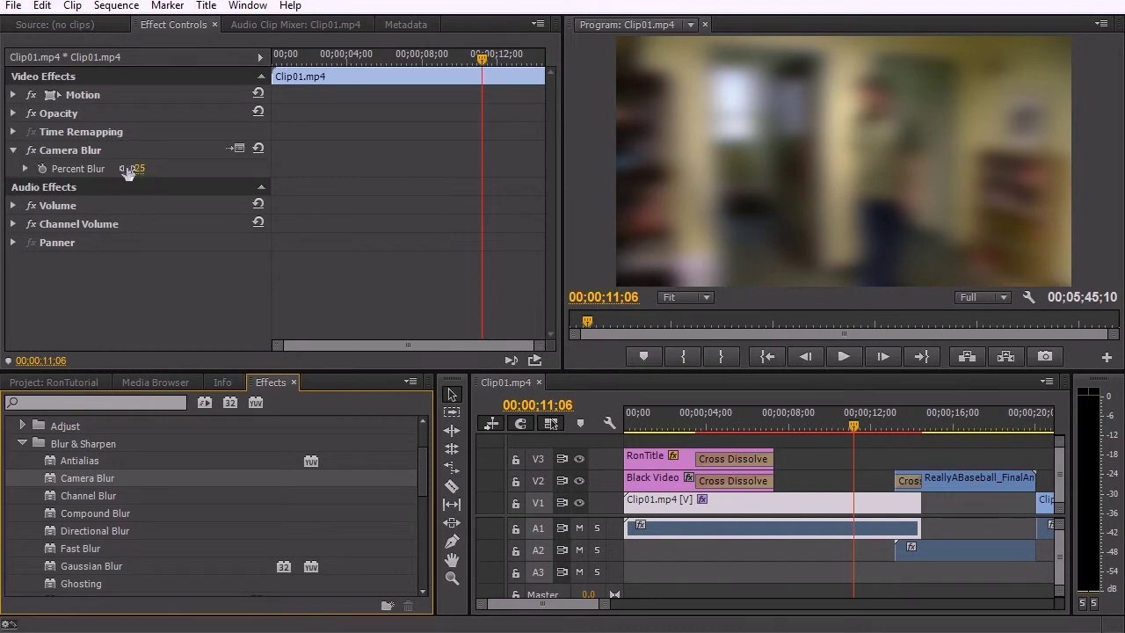
left_click(25, 168)
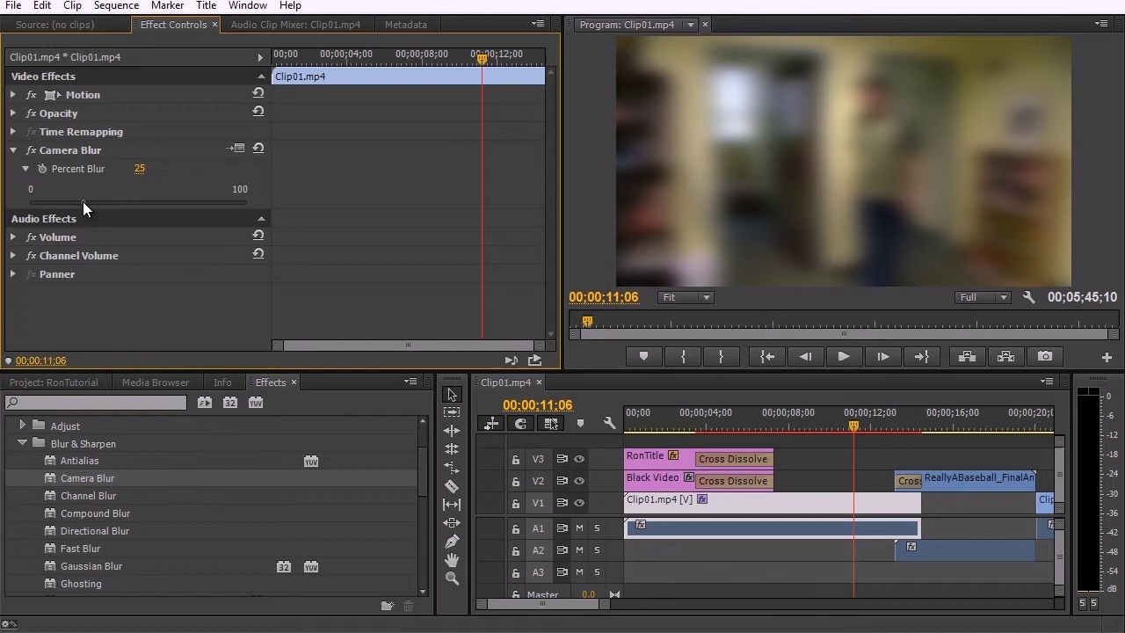
left_click_drag(84, 201, 31, 225)
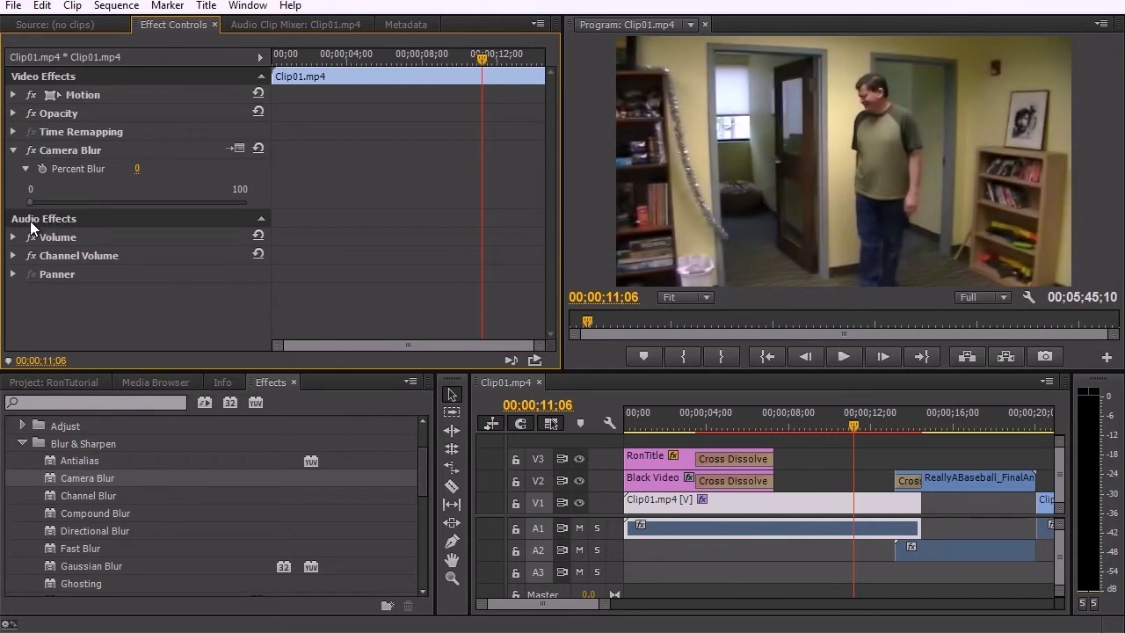
- Keyframe Percent Blur at 0 (07;15), 11 (08;04), 0 (~9s), 7, then 0 (10;26)
left_click(42, 169)
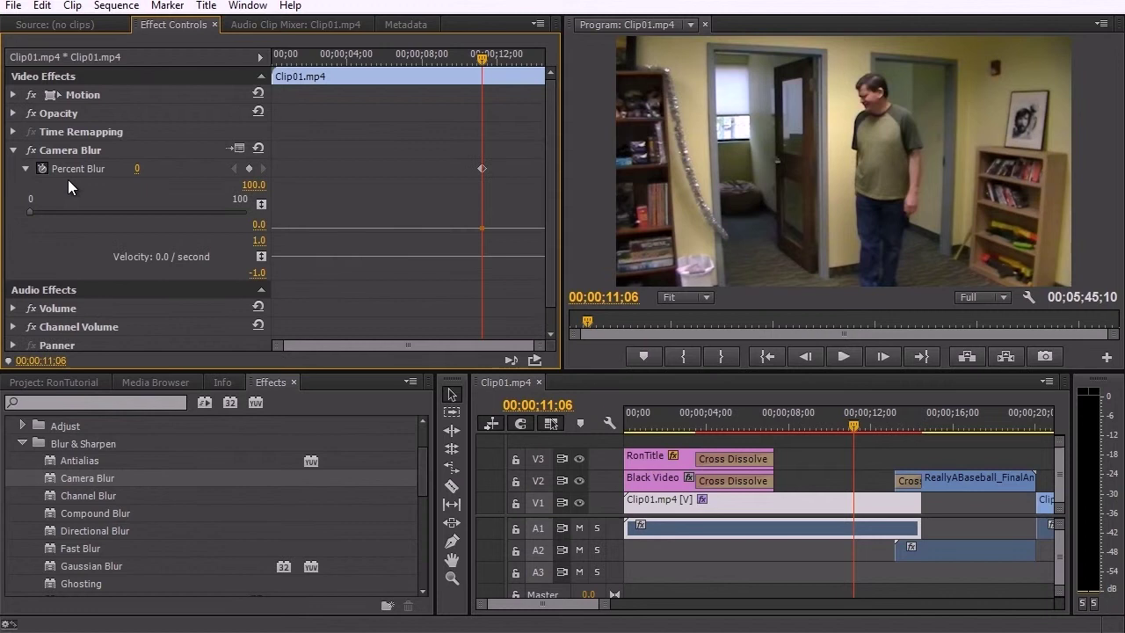
left_click(778, 413)
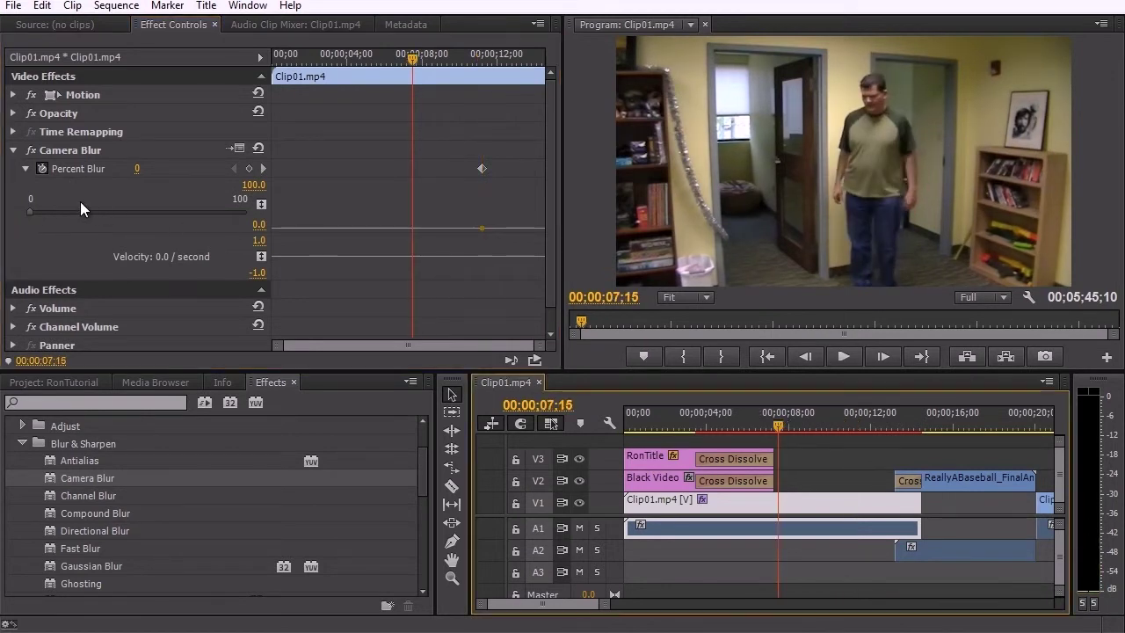
left_click(249, 167)
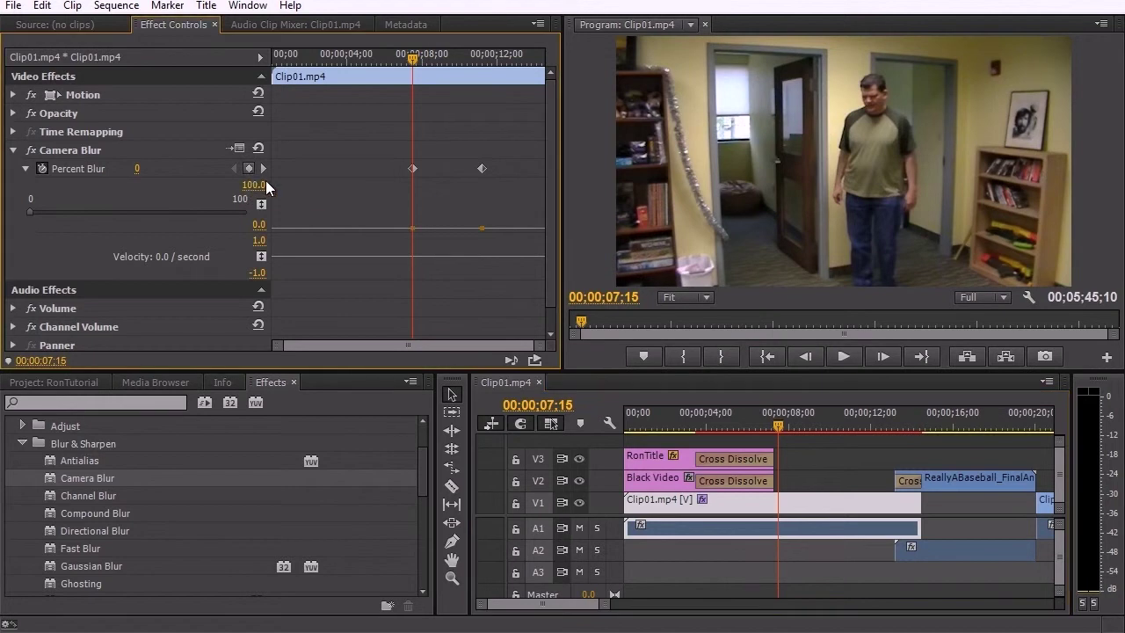
left_click(791, 431)
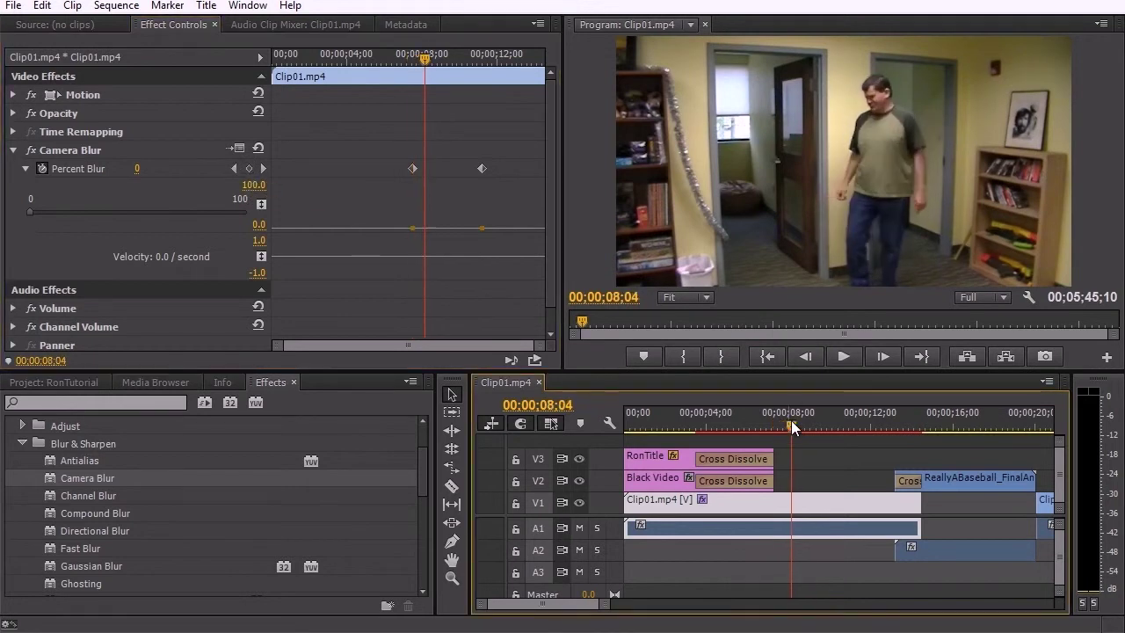
left_click_drag(32, 211, 55, 211)
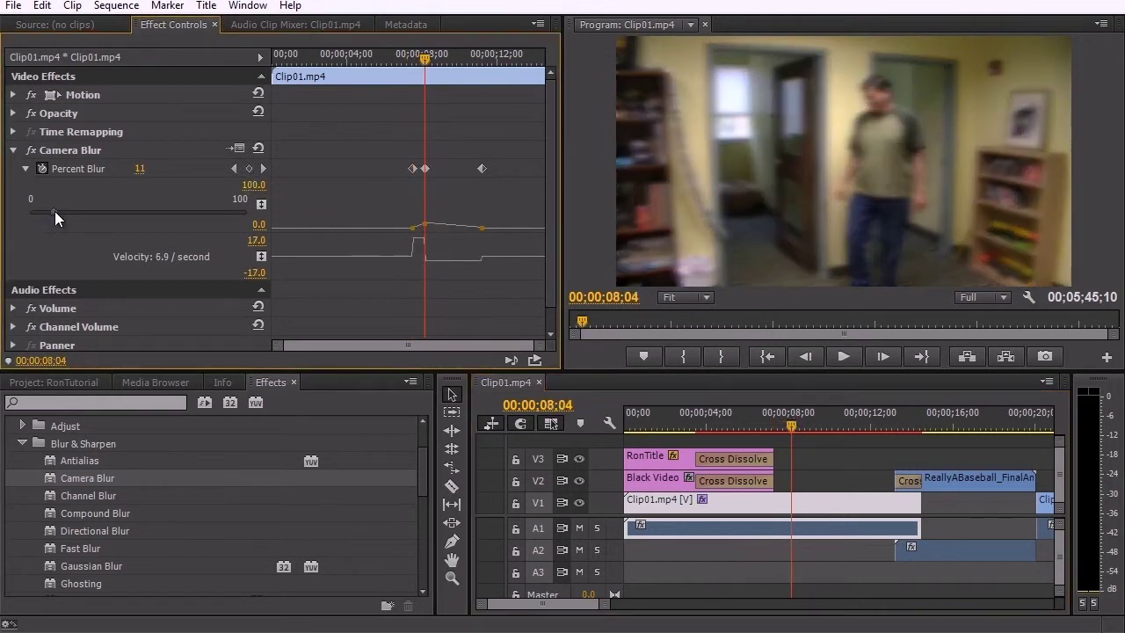
left_click_drag(790, 431, 813, 429)
left_click_drag(46, 212, 7, 218)
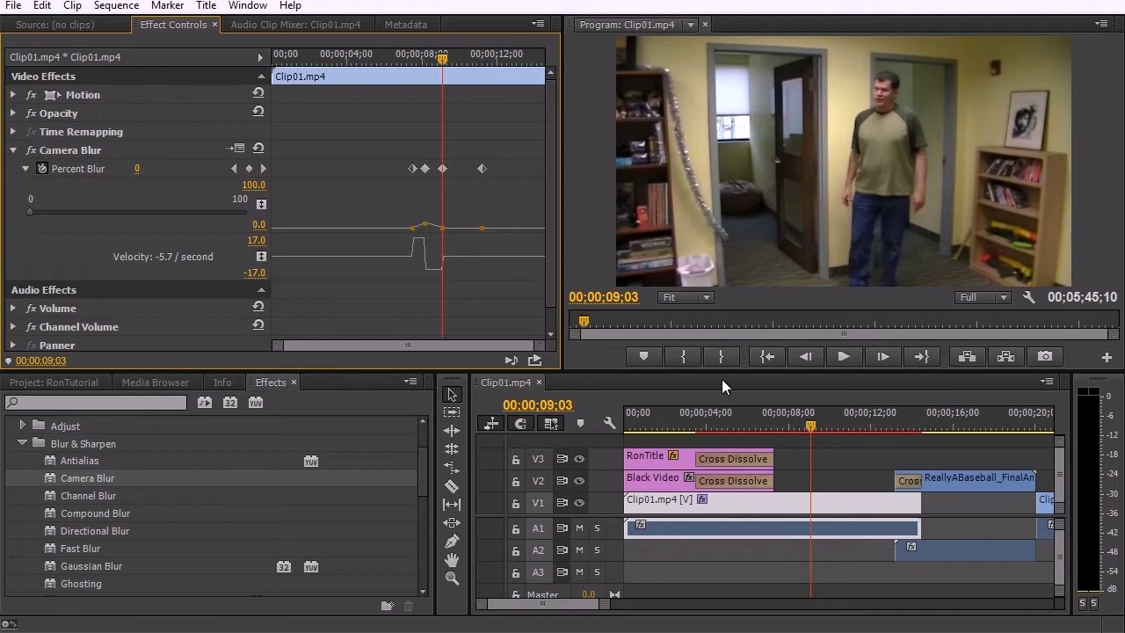
left_click_drag(813, 429, 823, 429)
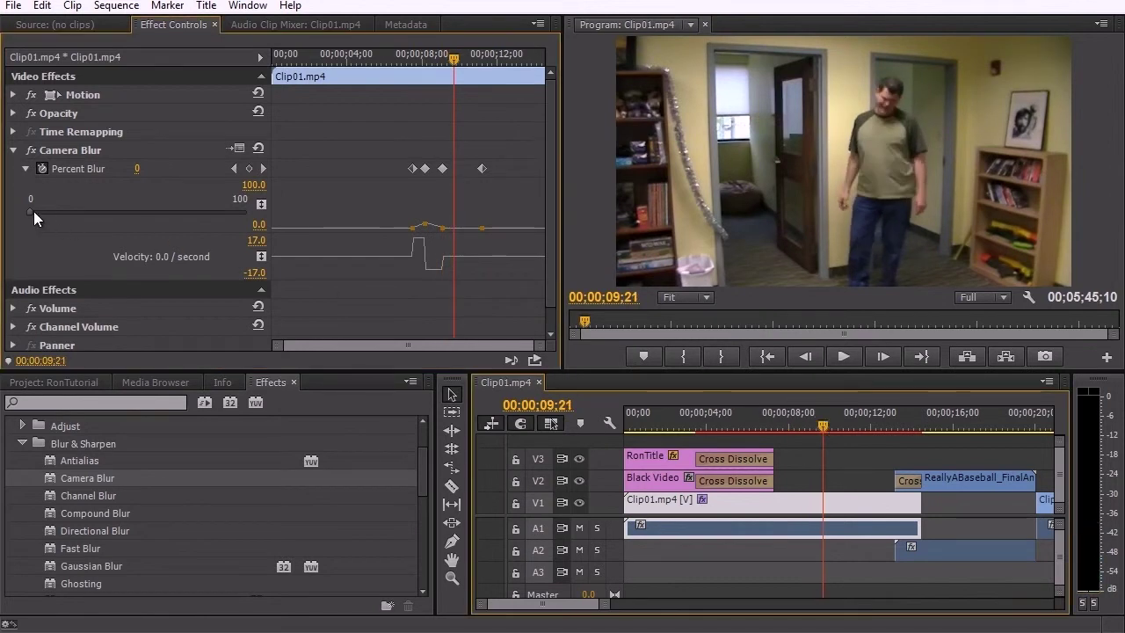
left_click_drag(34, 211, 45, 211)
left_click_drag(825, 426, 849, 428)
left_click_drag(36, 211, 10, 212)
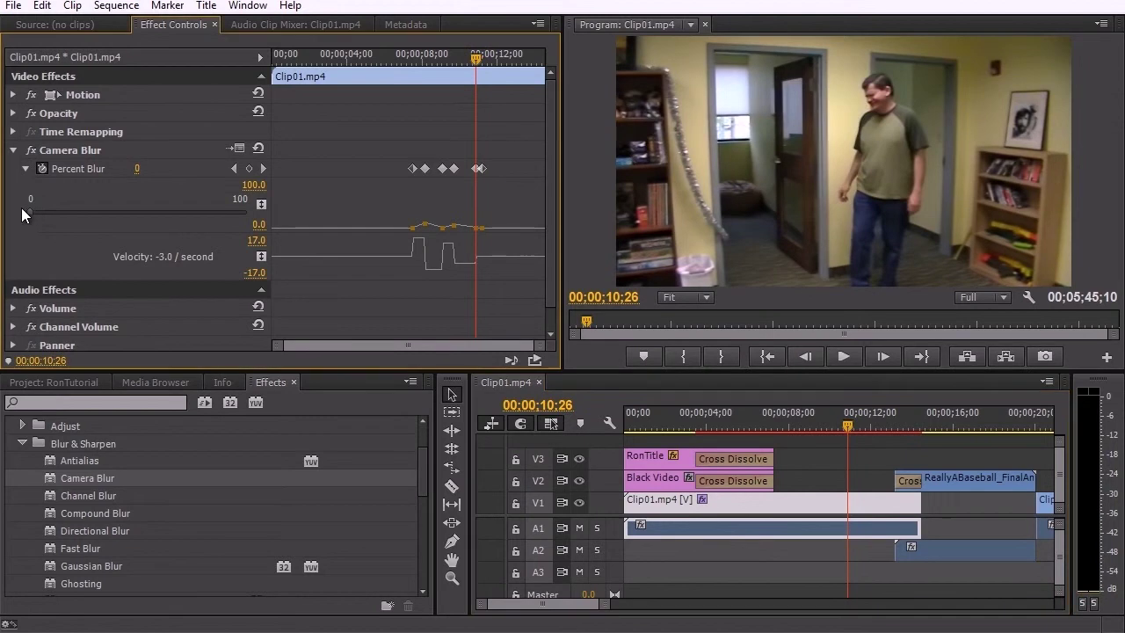
- Preview the animated blur from 07;16, delete two Percent Blur keyframes, and select Camera Blur
left_click_drag(786, 407, 773, 432)
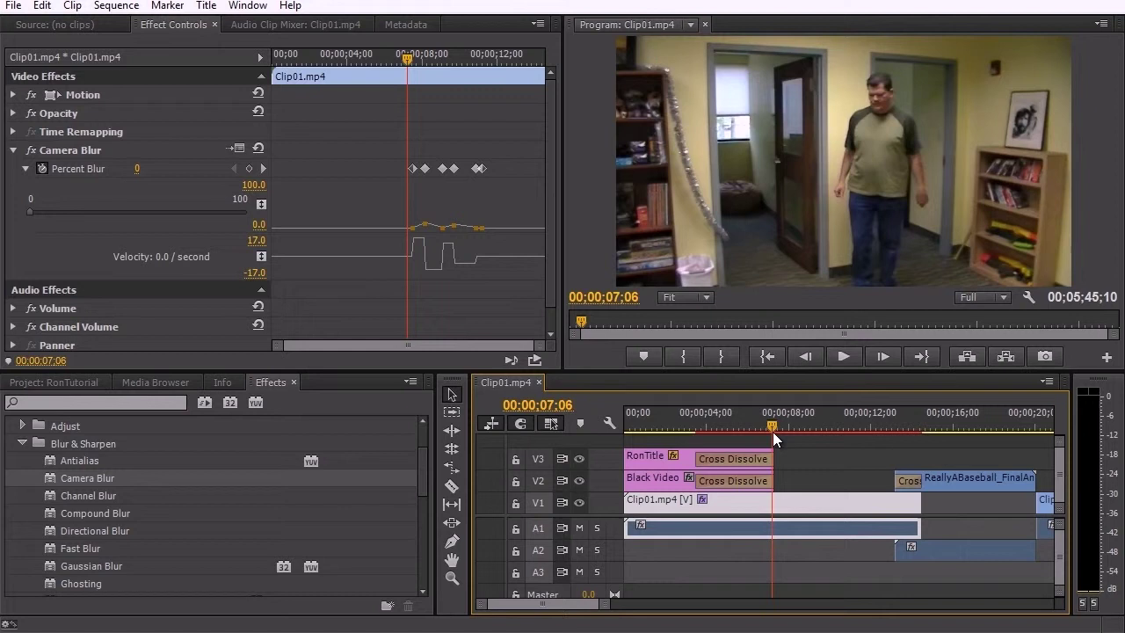
mouse_move(773, 432)
left_mouse_down()
mouse_move(867, 435)
mouse_move(772, 431)
left_mouse_up()
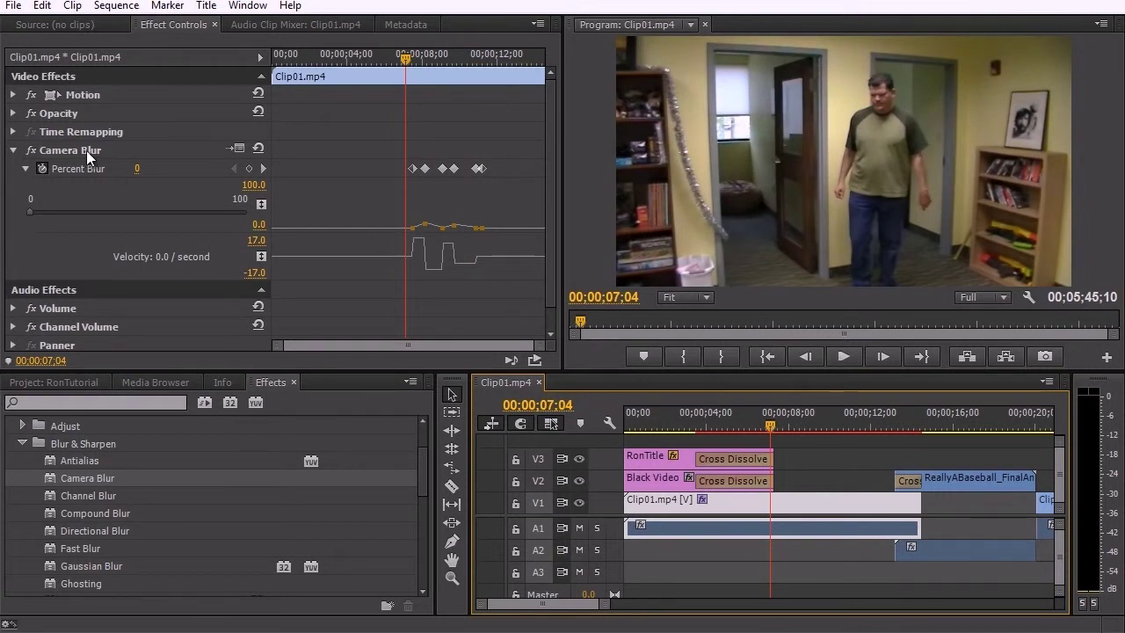
left_click(425, 225)
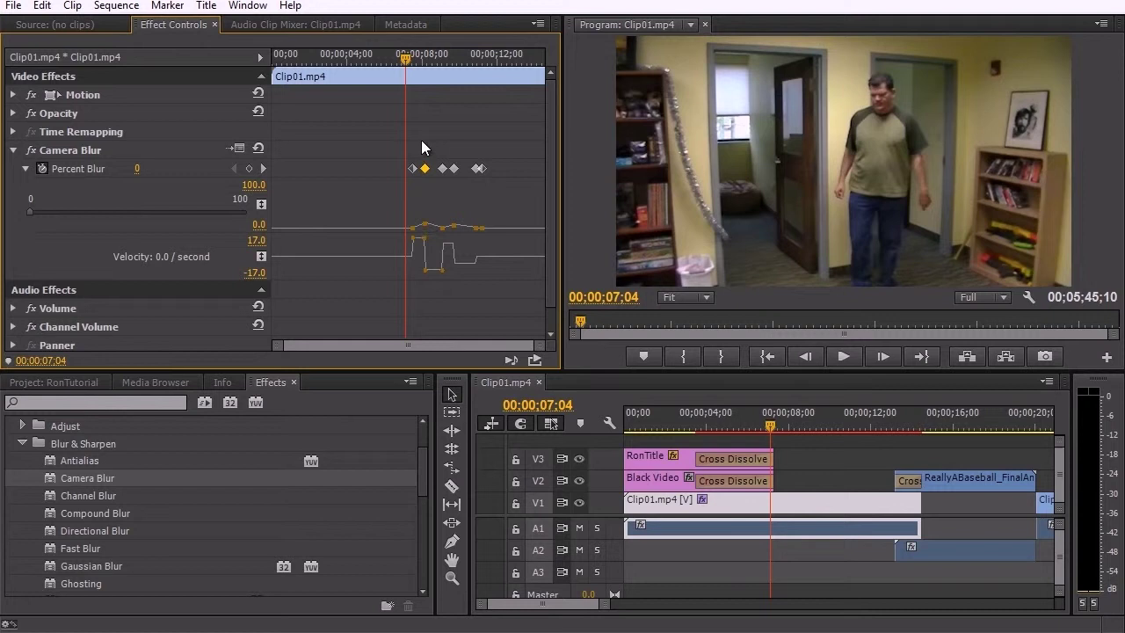
key("Delete")
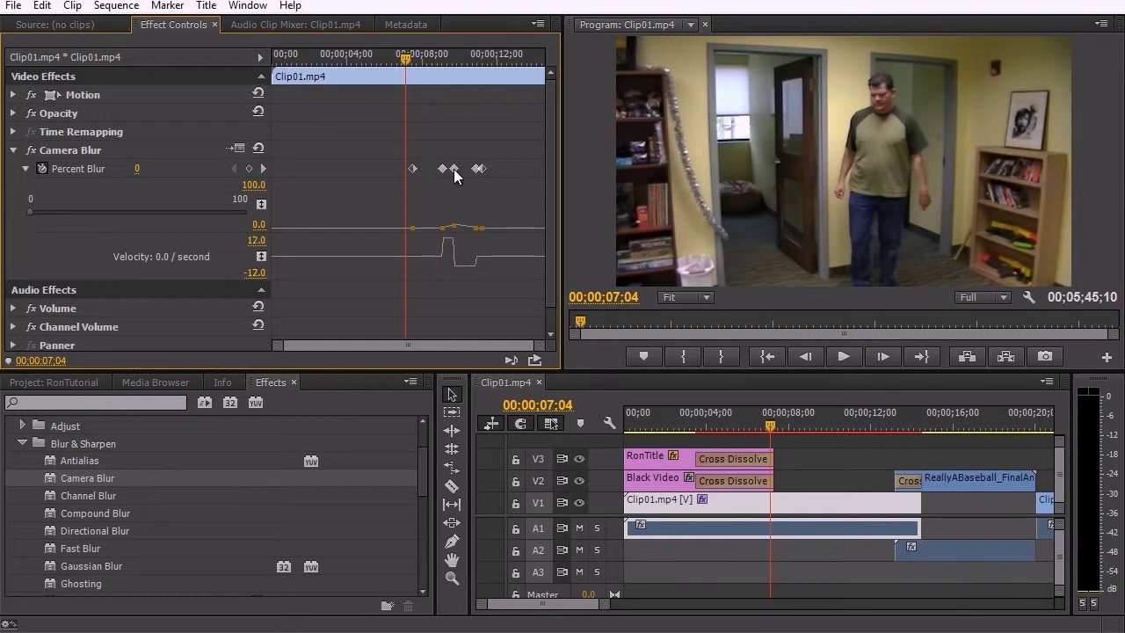
left_click(453, 167)
key("Delete")
left_click(85, 152)
- Remove Camera Blur, apply Channel Blur to Clip01.mp4, and raise Green Blurriness to 31 at 08;09
key("Delete")
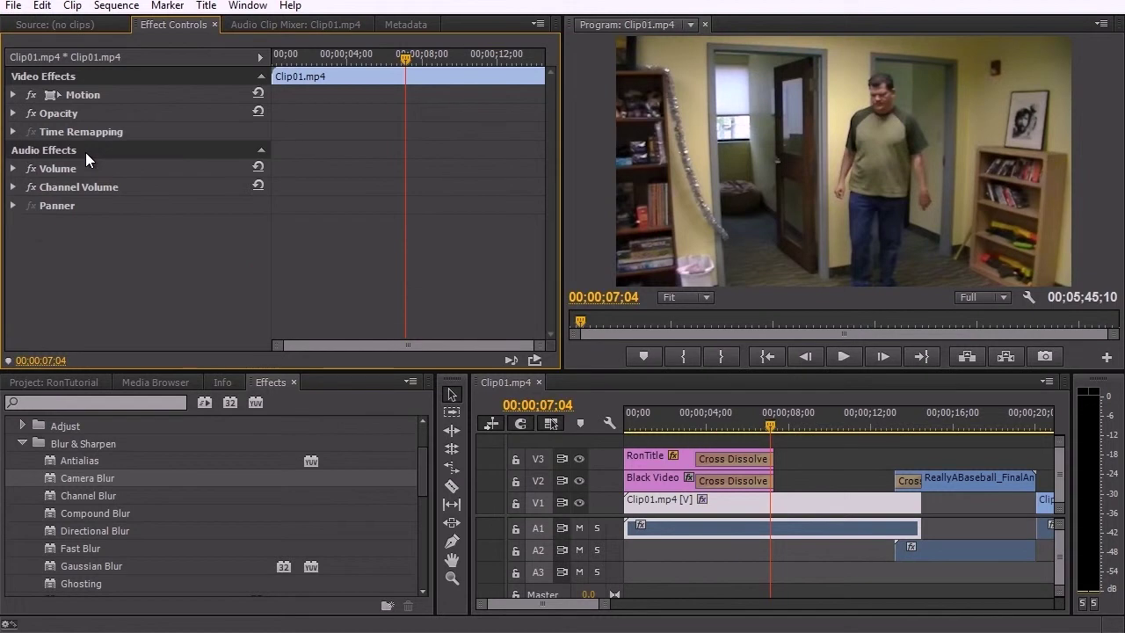
double_click(111, 496)
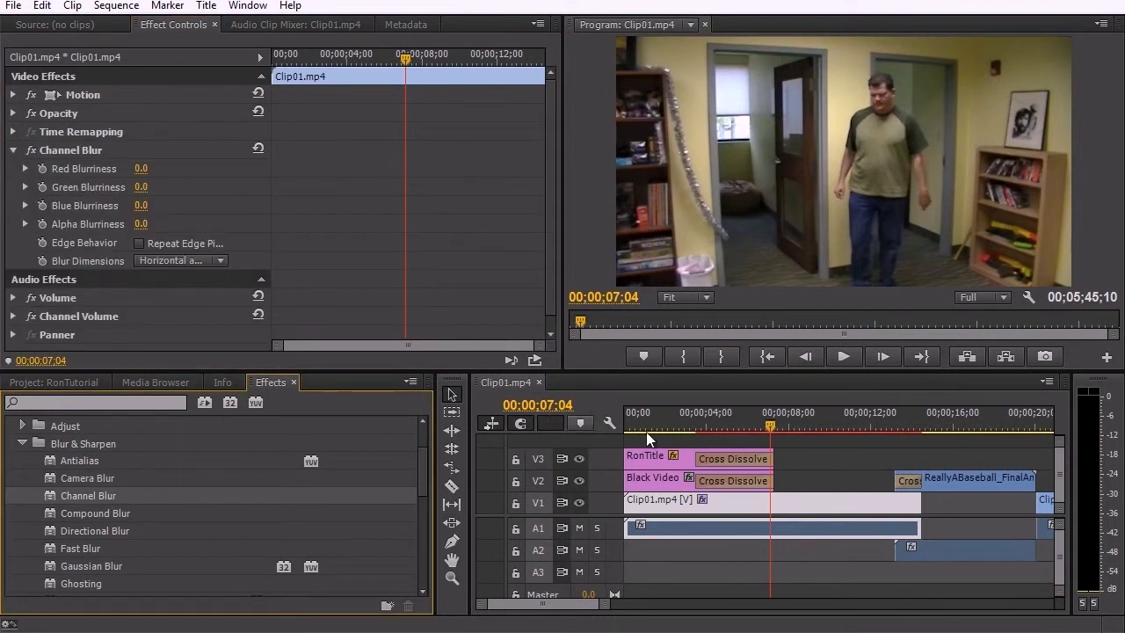
left_click_drag(781, 422, 806, 421)
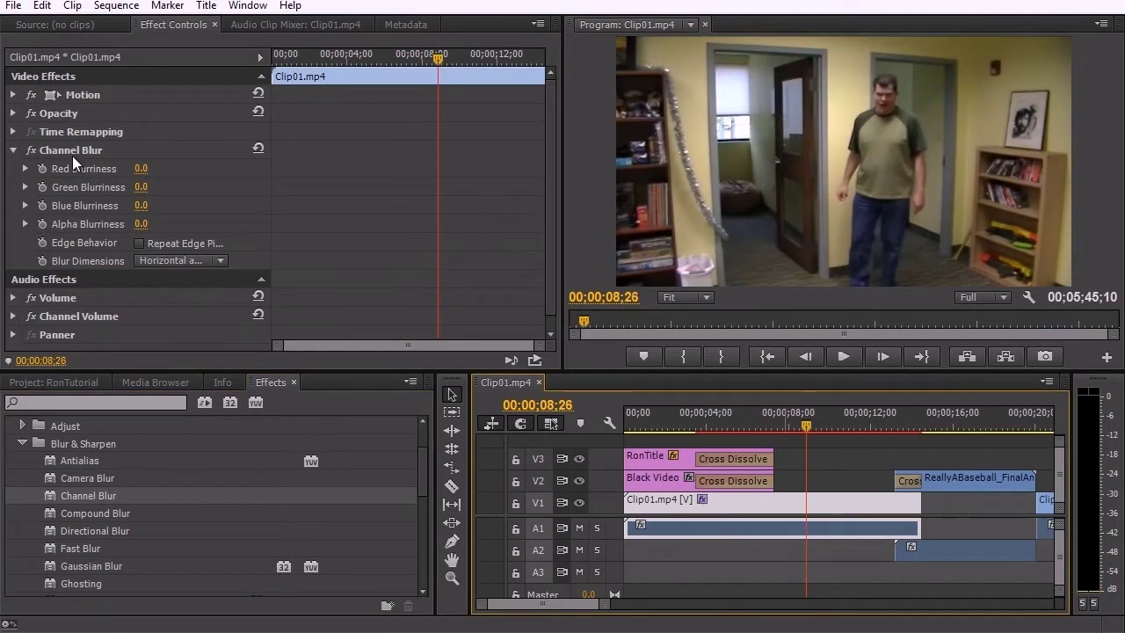
mouse_move(140, 189)
left_mouse_down()
mouse_move(171, 191)
mouse_move(138, 188)
mouse_move(166, 174)
mouse_move(146, 176)
left_mouse_up()
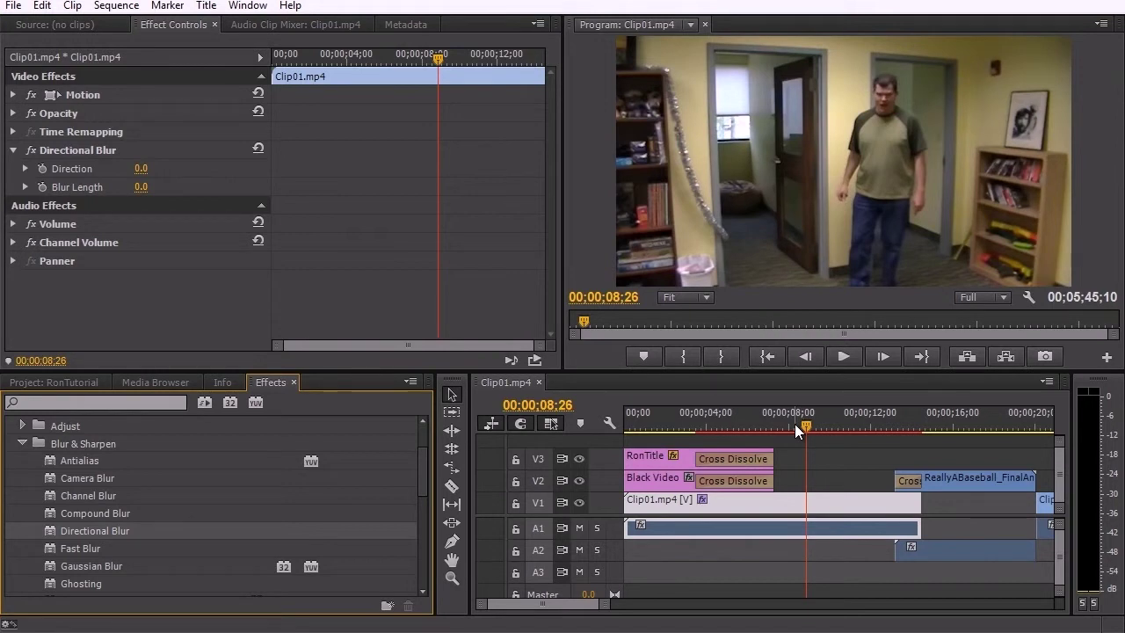
- At frame 09;12, try Directional Blur angles including a positive direction, then delete the effect
left_click_drag(788, 422, 818, 420)
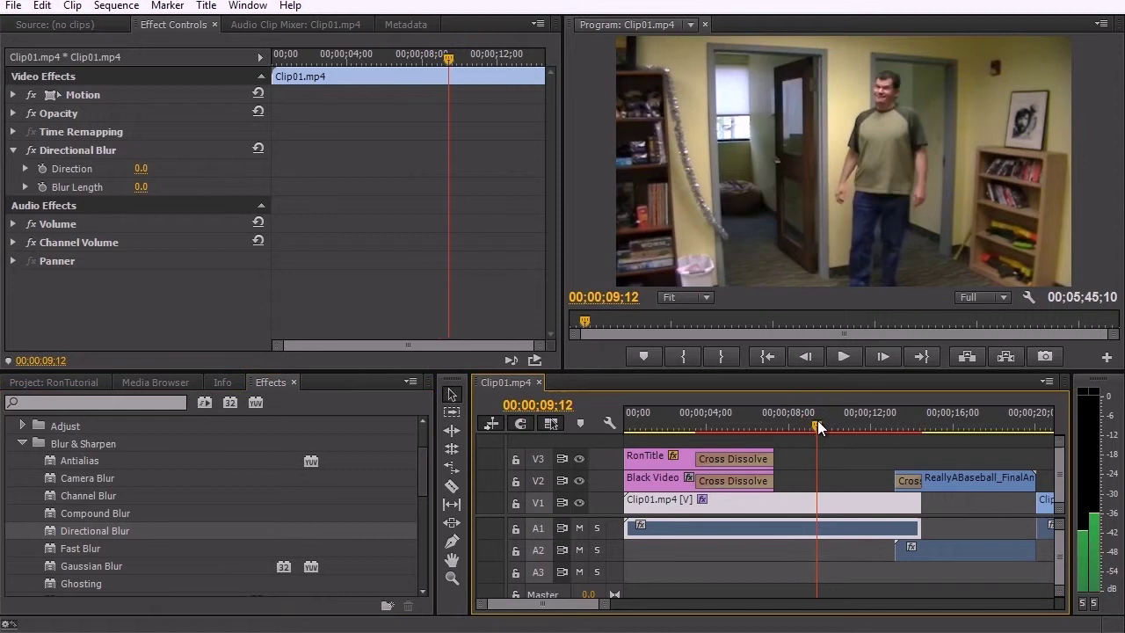
left_click_drag(135, 173, 182, 192)
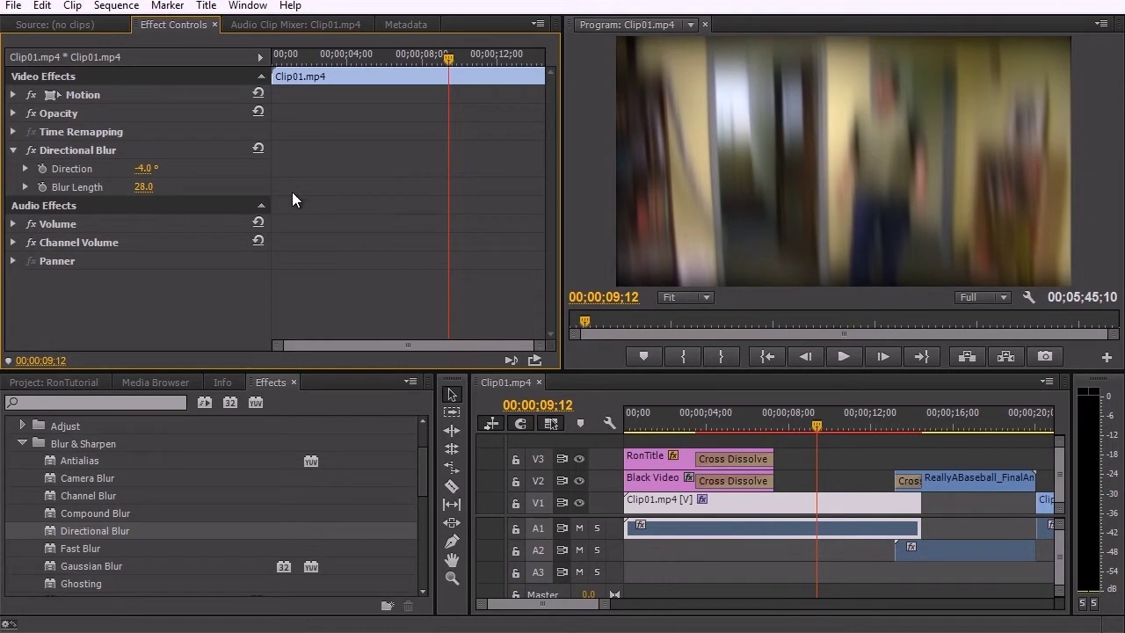
left_click_drag(145, 171, 168, 177)
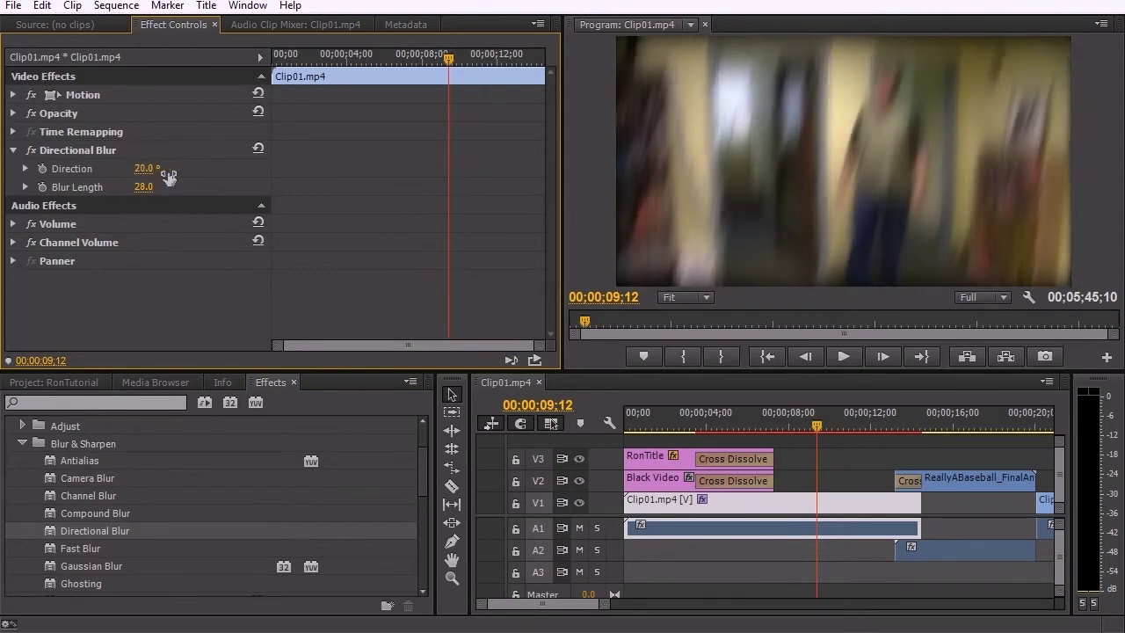
key("Delete")
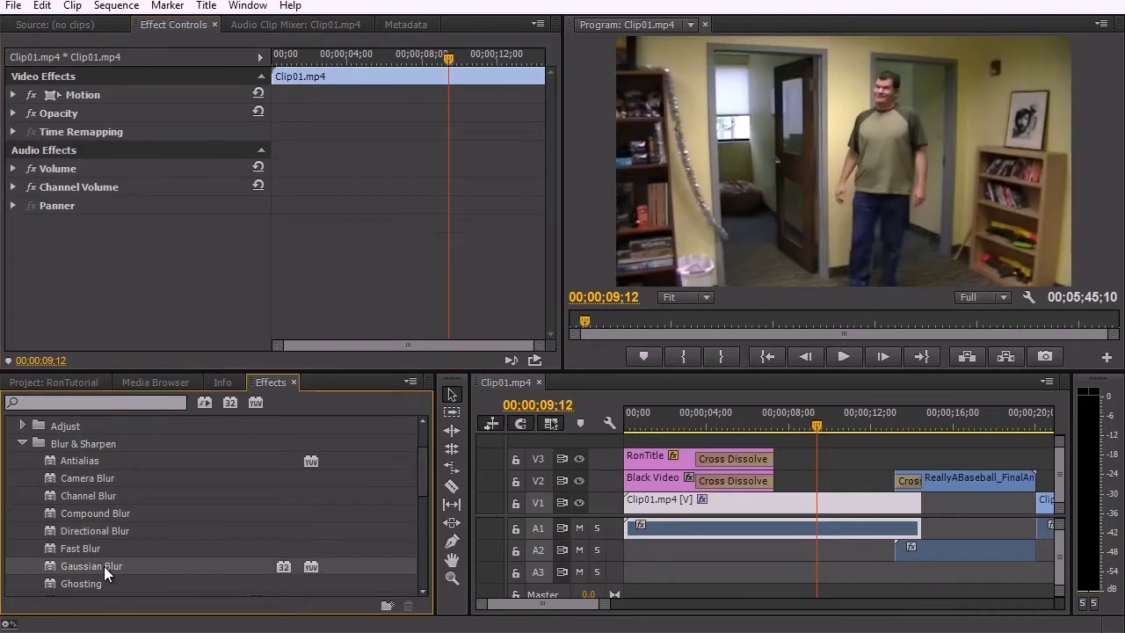
double_click(104, 566)
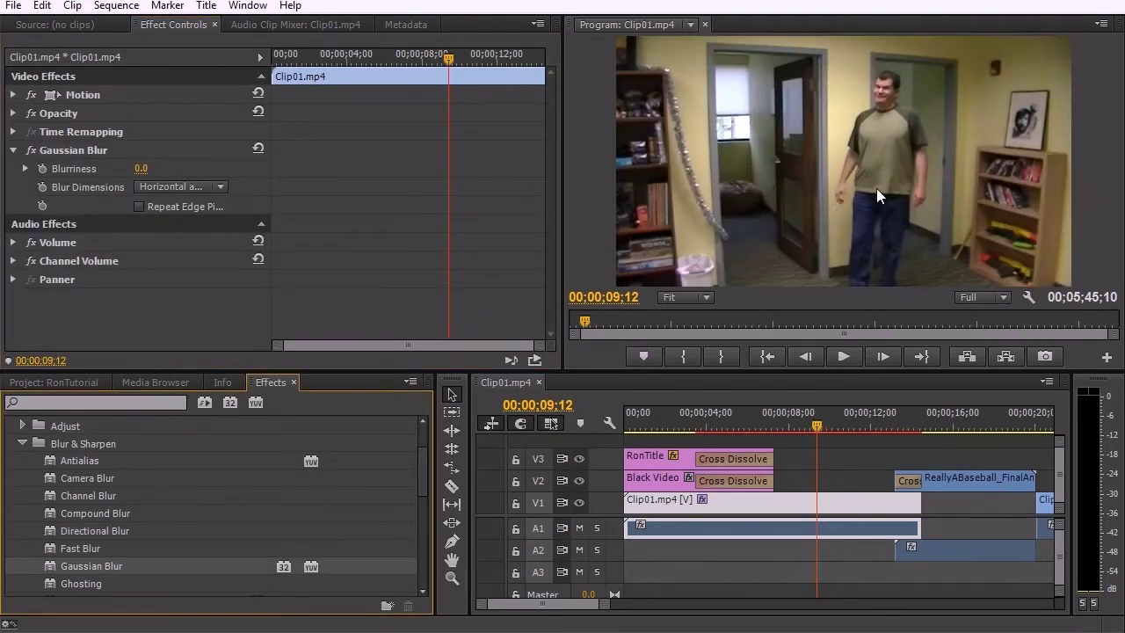
left_click_drag(139, 170, 93, 199)
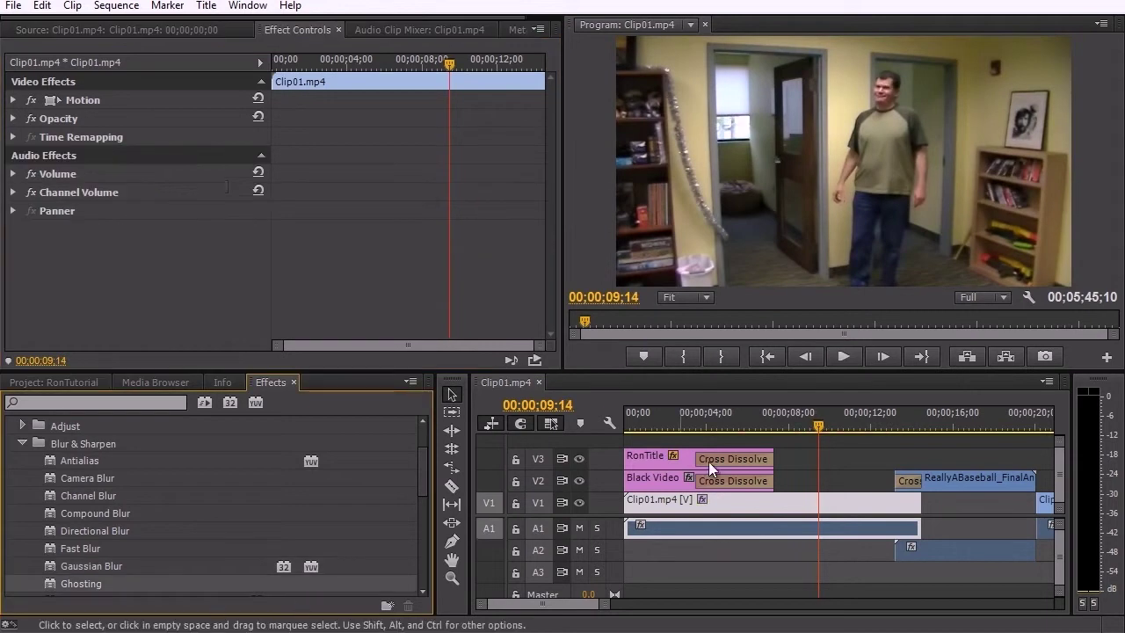
- Select the ReallyABaseball clip at 16;02, apply Ghosting, and preview it a little further on
left_click_drag(818, 433, 954, 440)
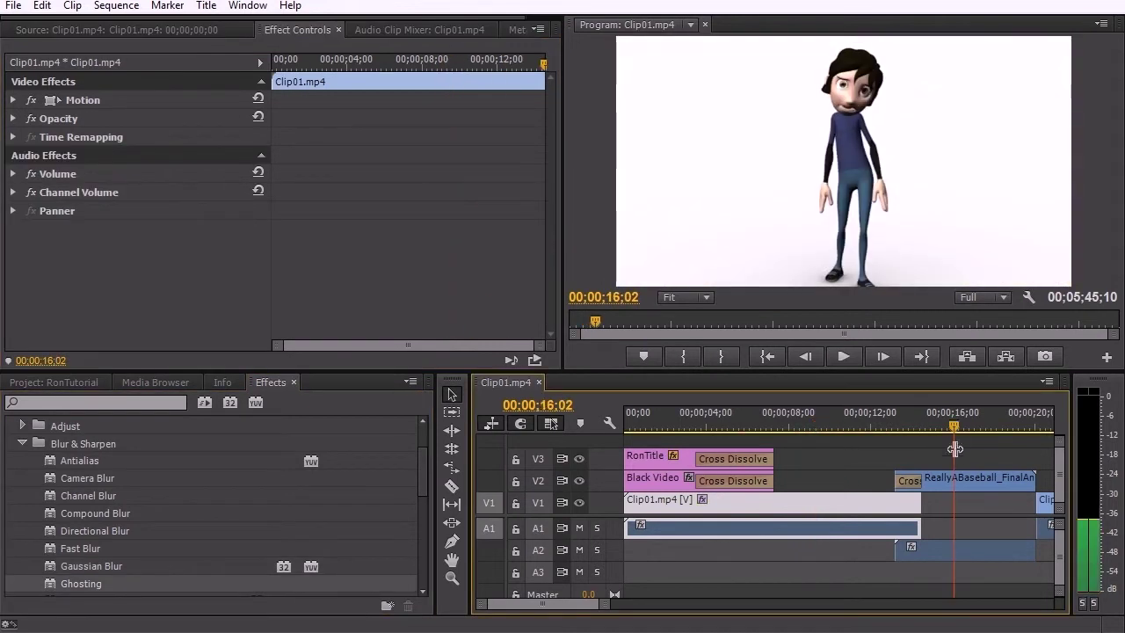
left_click(965, 471)
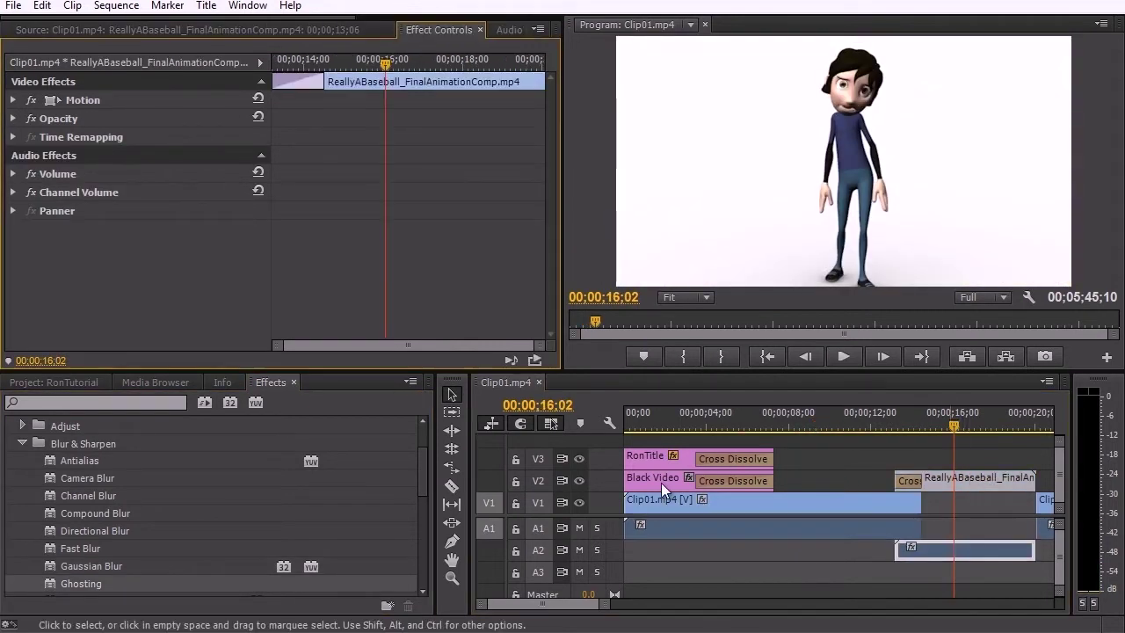
double_click(95, 584)
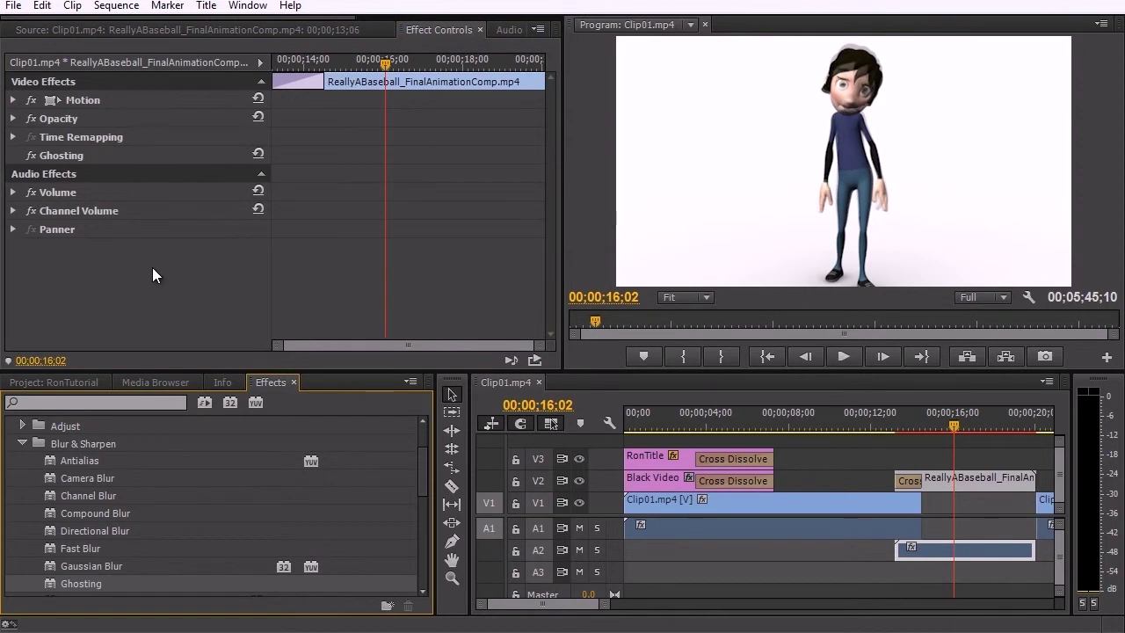
left_click_drag(951, 423, 1013, 409)
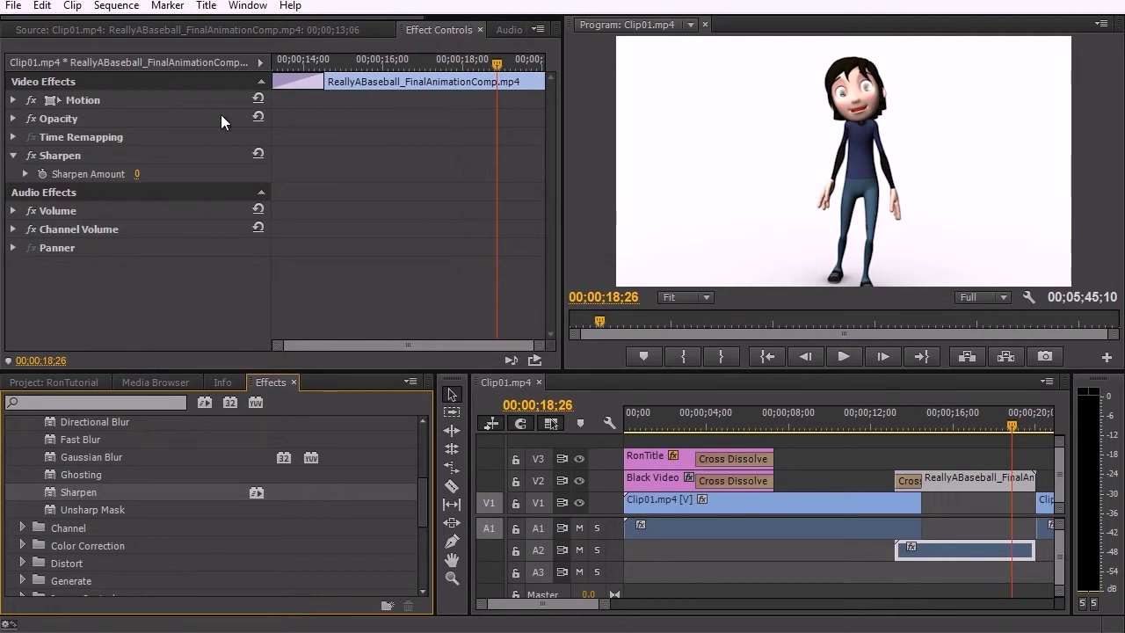
- Raise the animation clip's Sharpen Amount to 333, then add Sharpen to Clip01.mp4 at Amount 358
left_click_drag(137, 175, 444, 217)
left_click_drag(954, 413, 826, 404)
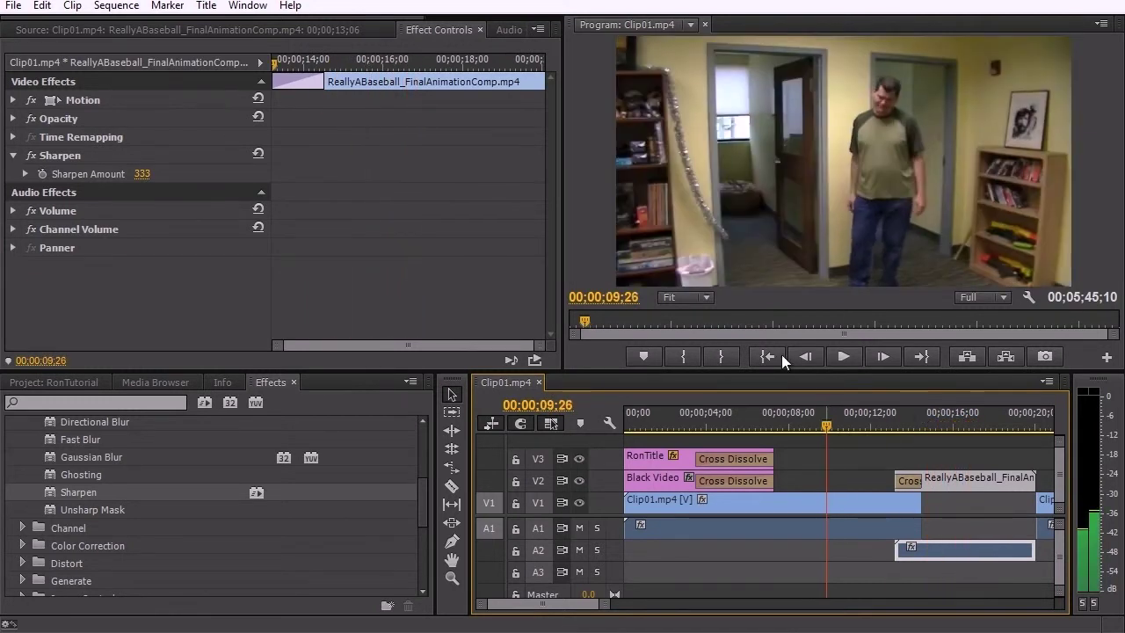
left_click(777, 503)
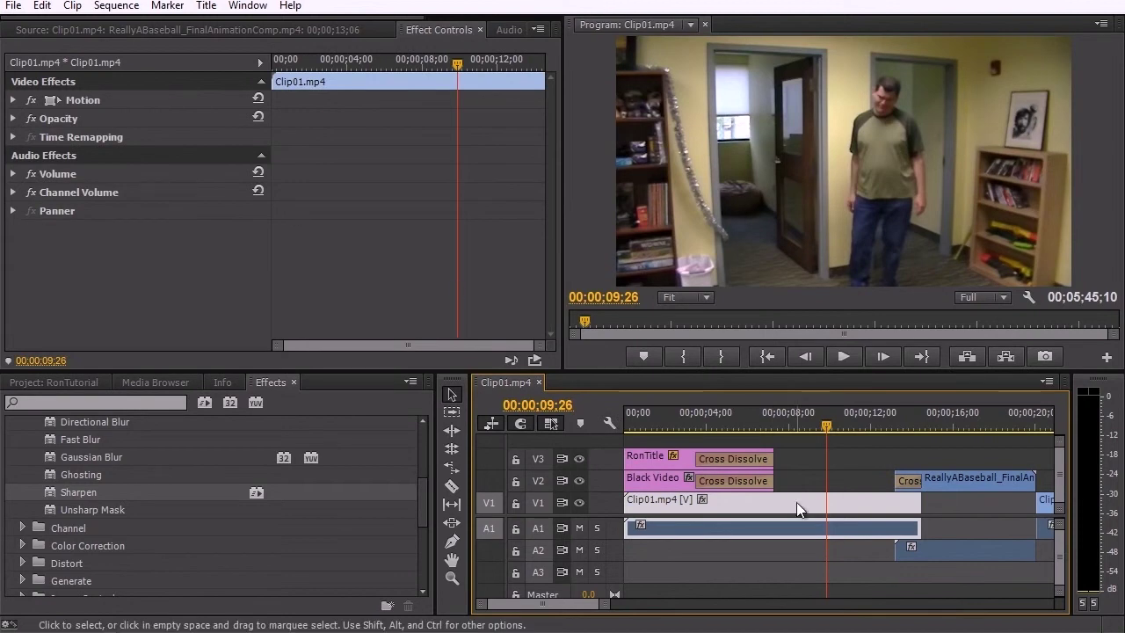
double_click(117, 493)
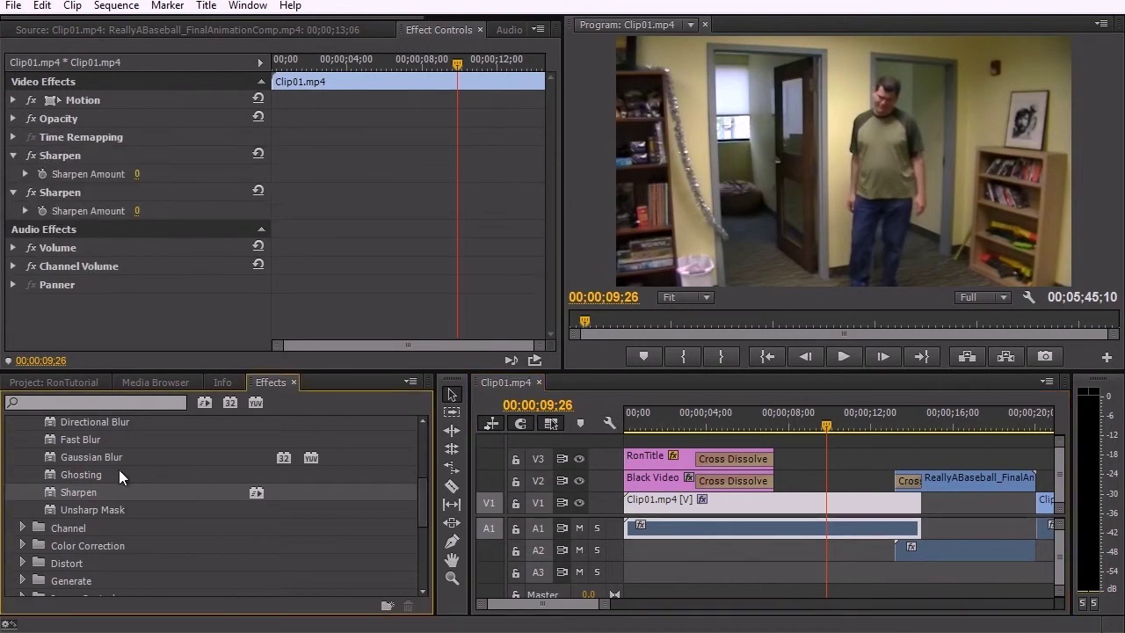
left_click_drag(140, 175, 457, 195)
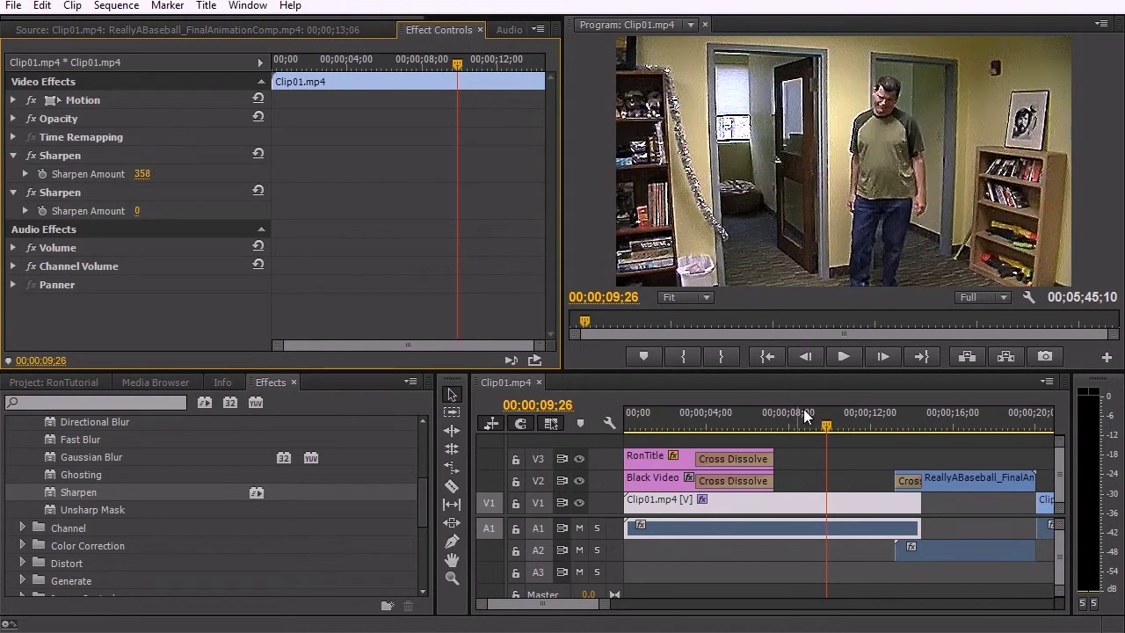
mouse_move(826, 421)
left_mouse_down()
mouse_move(872, 421)
mouse_move(829, 421)
left_mouse_up()
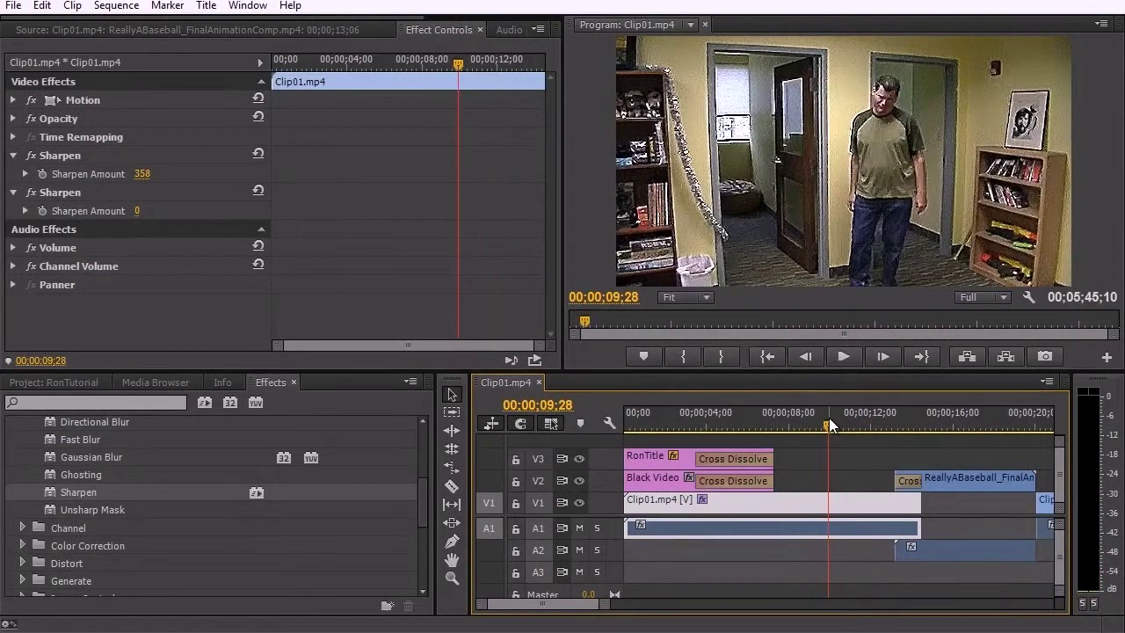
left_click(55, 156)
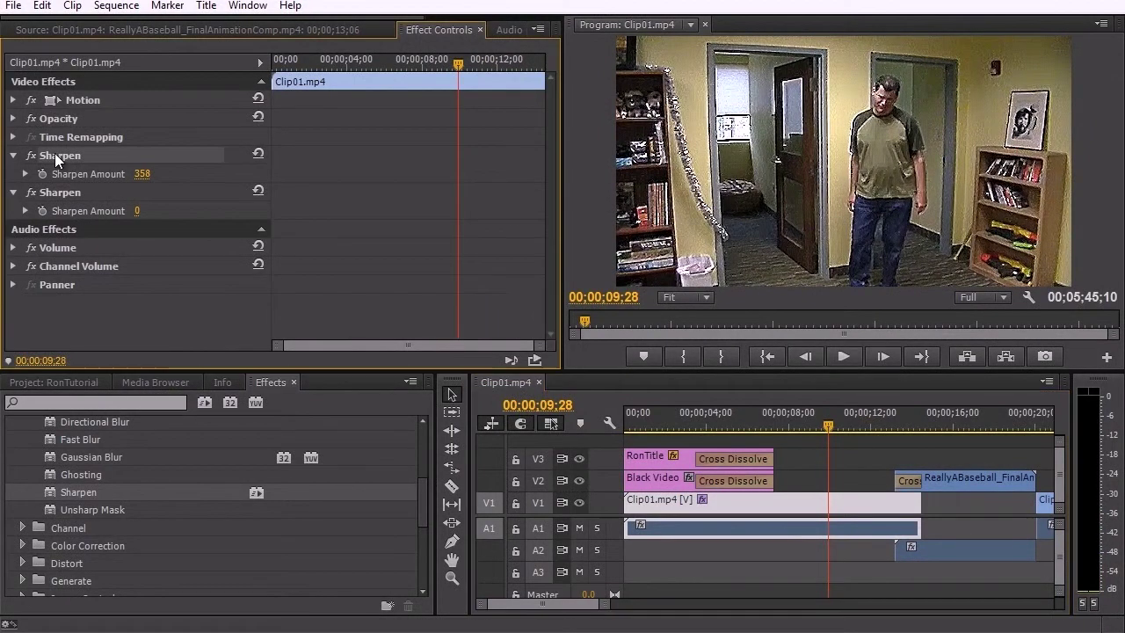
- Remove both Sharpen effects from Clip01.mp4 and apply Brightness & Contrast with Brightness 25
key("Delete")
left_click(21, 474)
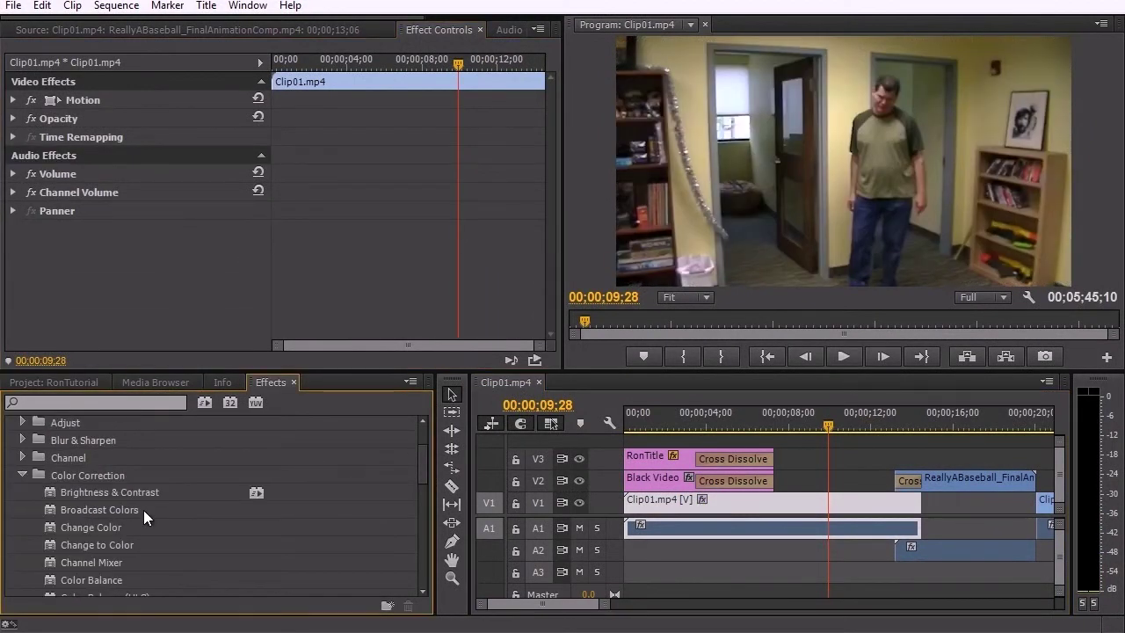
scroll(108, 497, "down", 1)
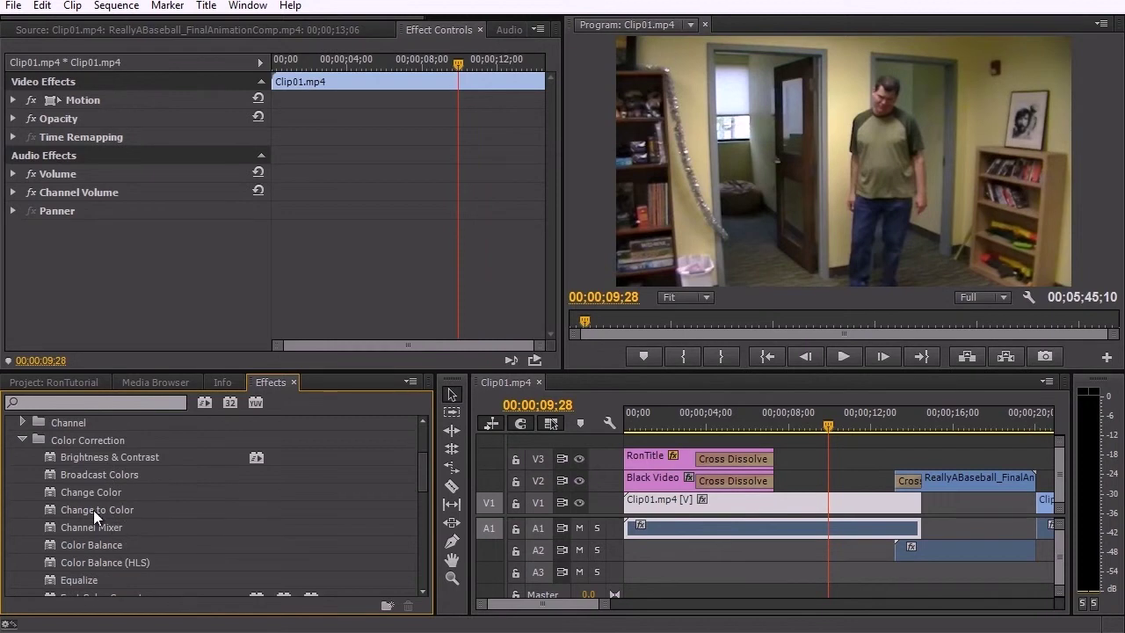
left_click(88, 456)
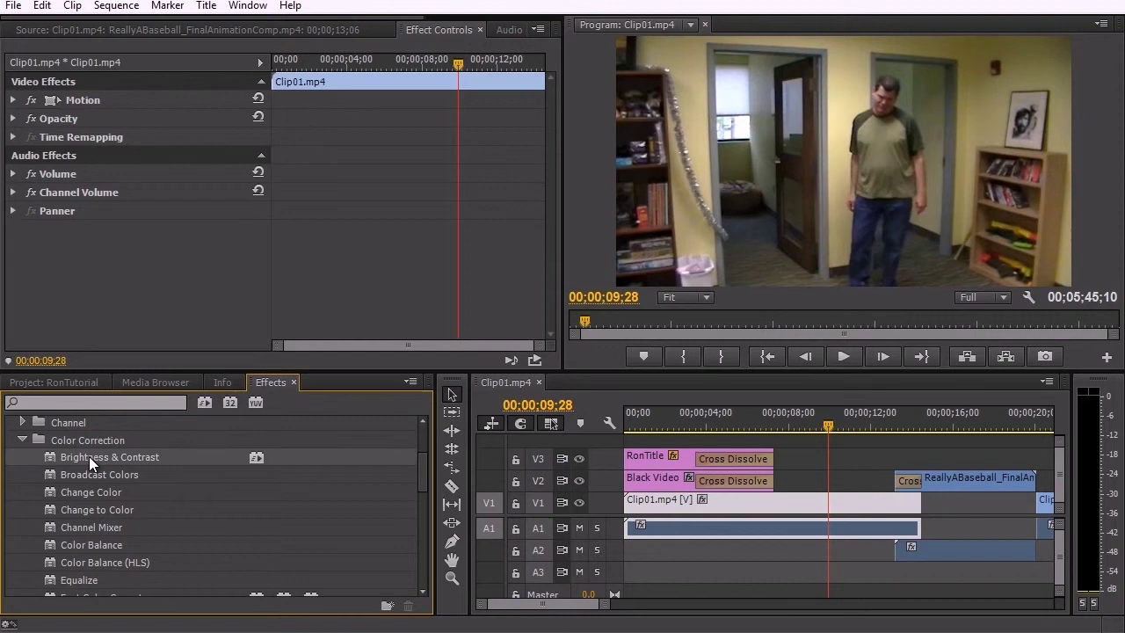
left_click_drag(89, 456, 278, 257)
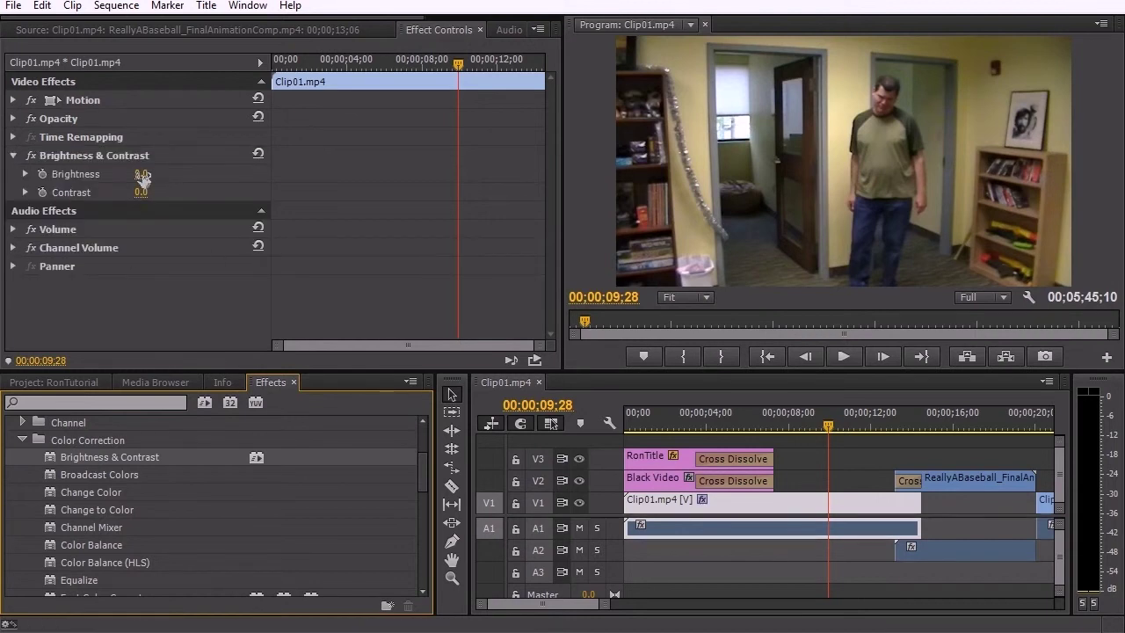
left_click_drag(142, 175, 157, 195)
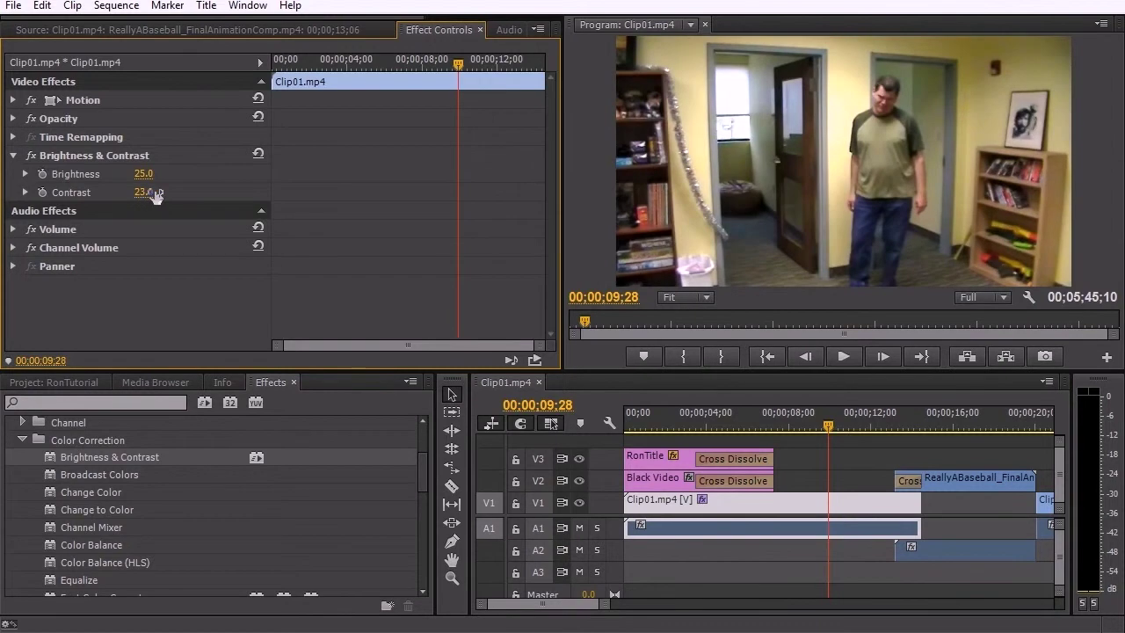
- Replace Brightness & Contrast with Broadcast Colors, keeping the broadcast locale at NTSC
left_click(85, 161)
key("Delete")
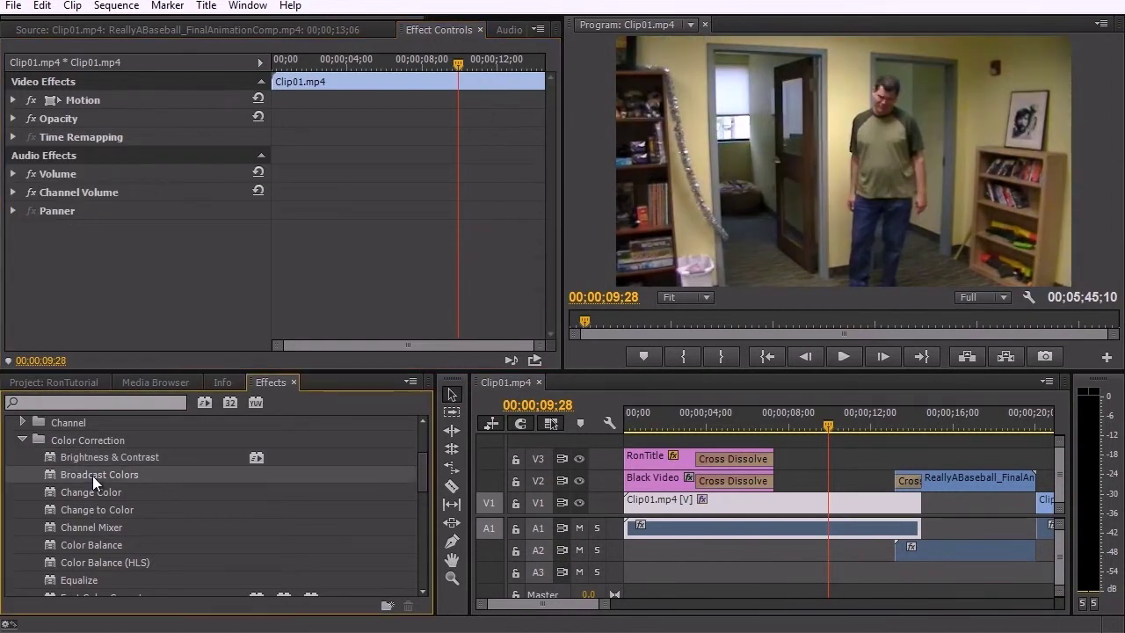
double_click(92, 476)
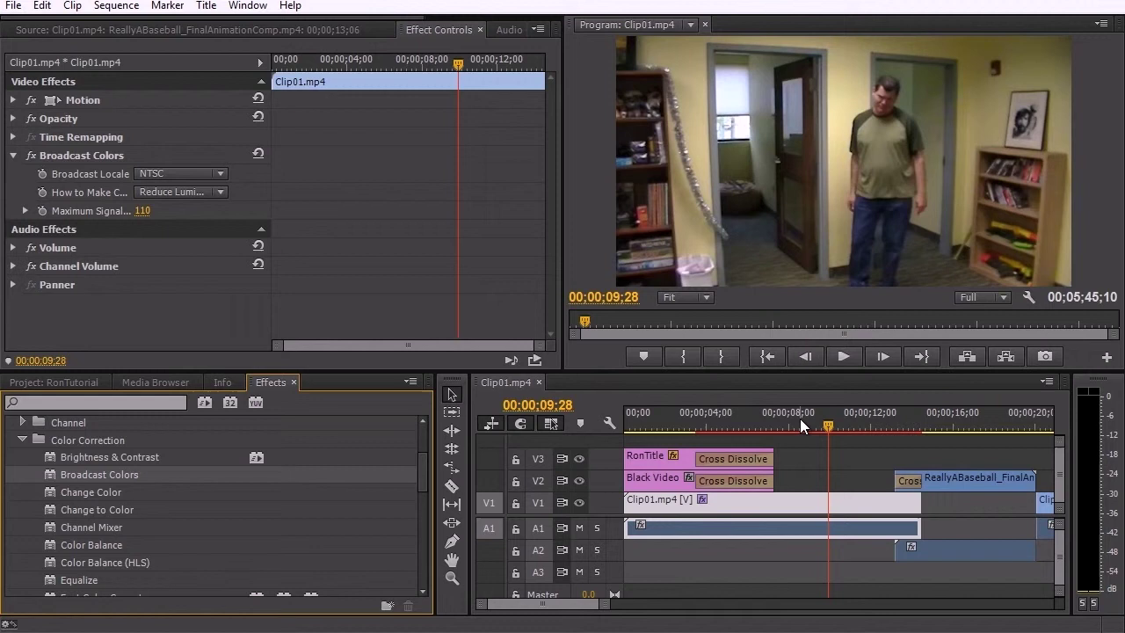
left_click(205, 176)
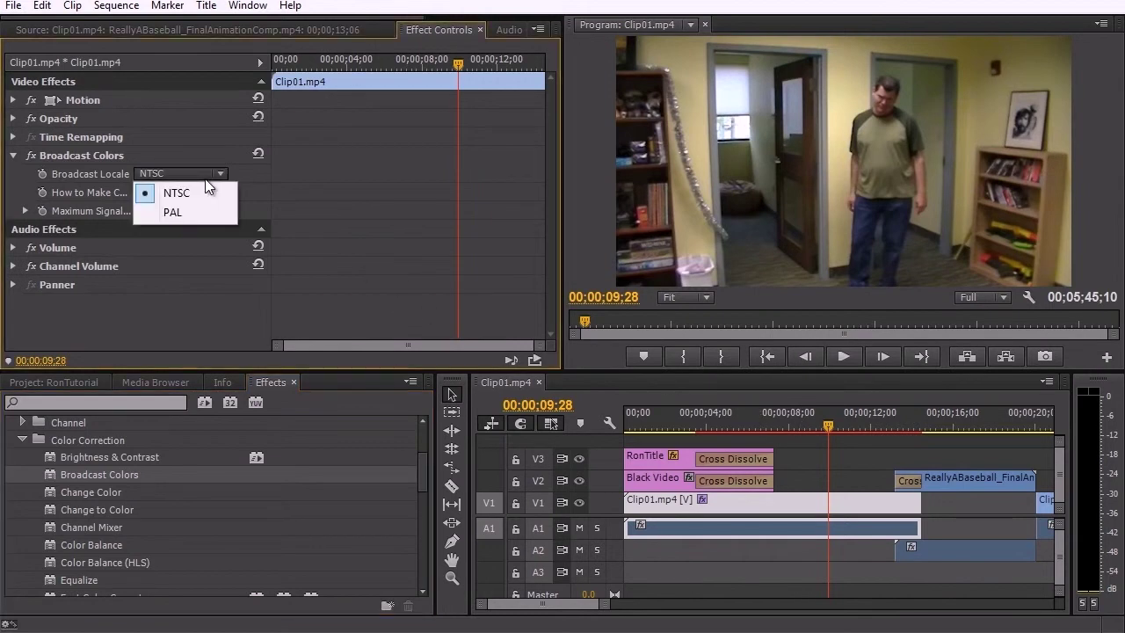
left_click(194, 178)
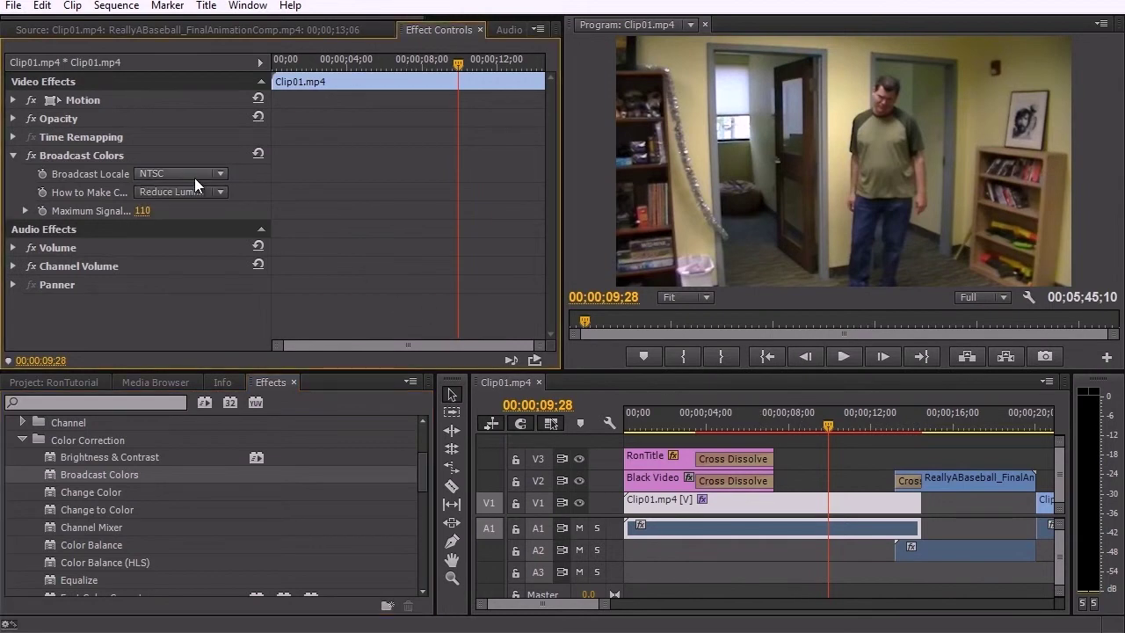
- Remove Broadcast Colors and apply the Distort > Bend effect to Clip01
key("ctrl+z")
left_click(22, 440)
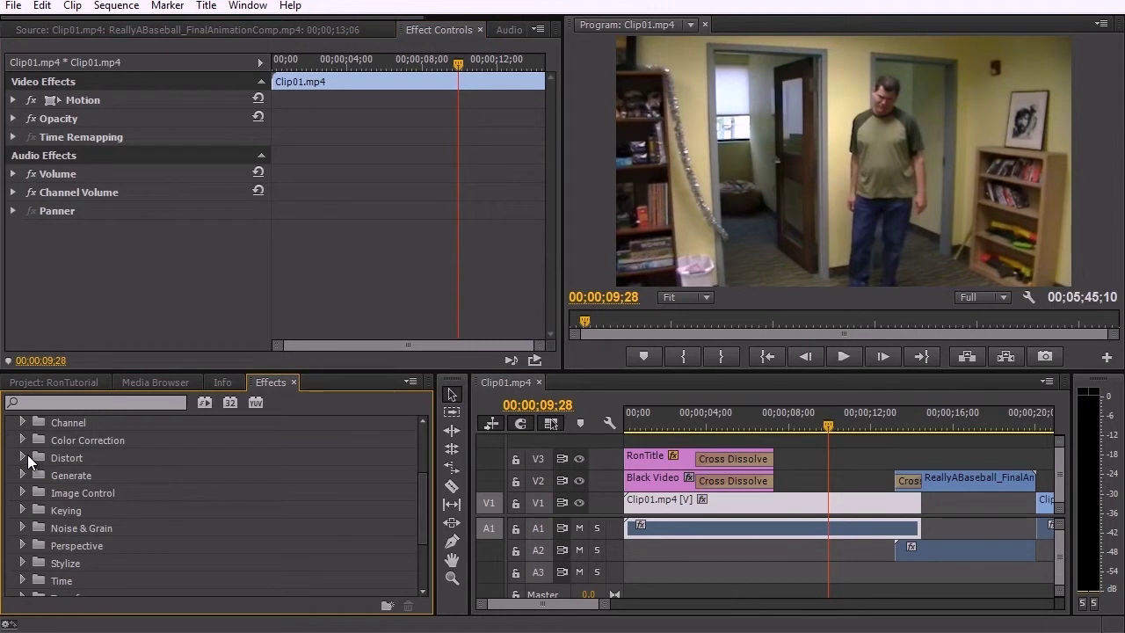
left_click(22, 456)
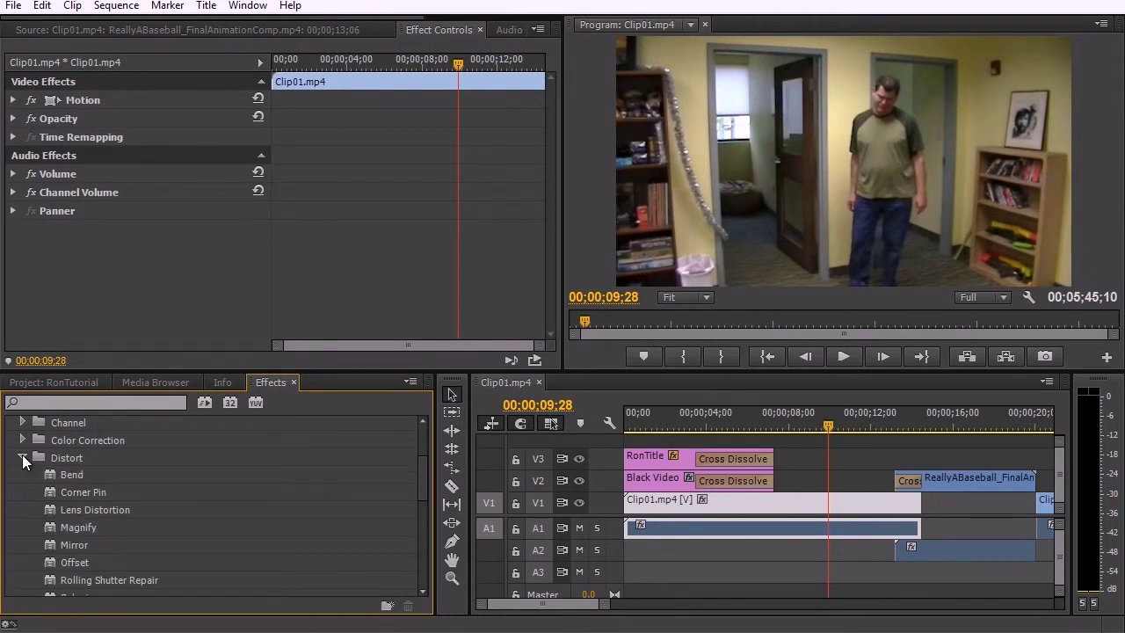
double_click(74, 473)
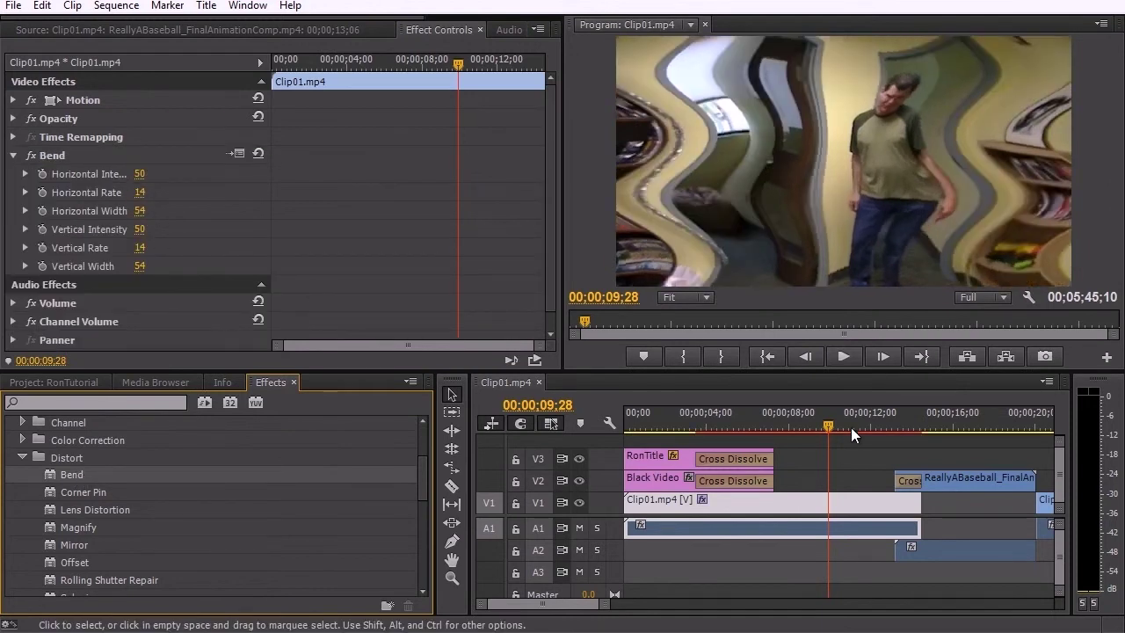
left_click_drag(815, 421, 859, 423)
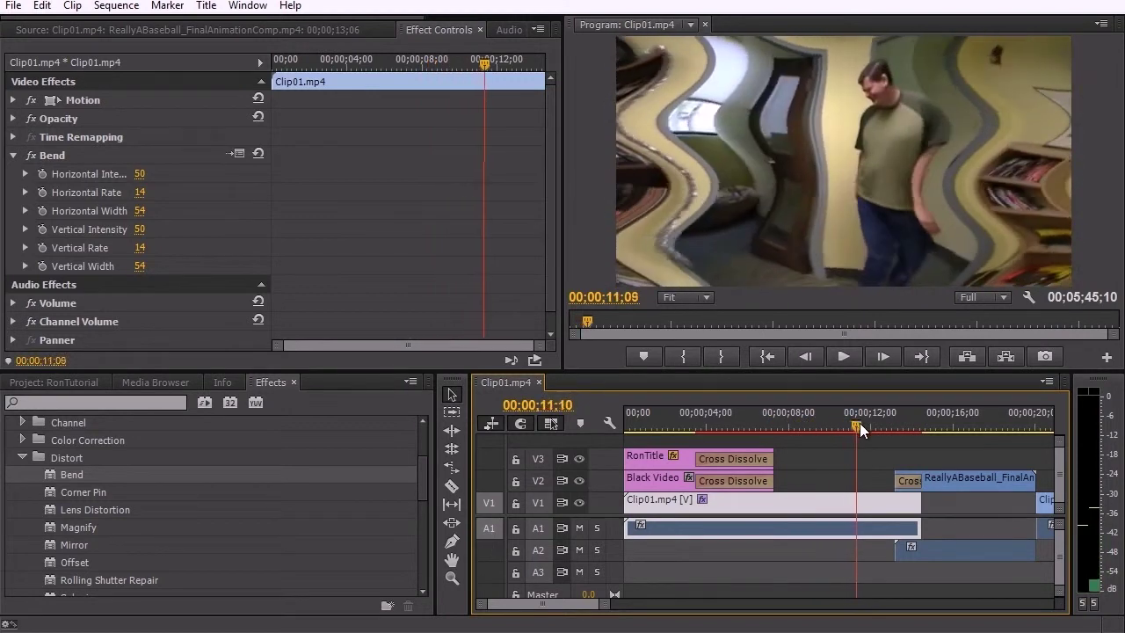
- Apply Magnify to Clip01, enlarge its circle and position it over the man's legs
double_click(91, 530)
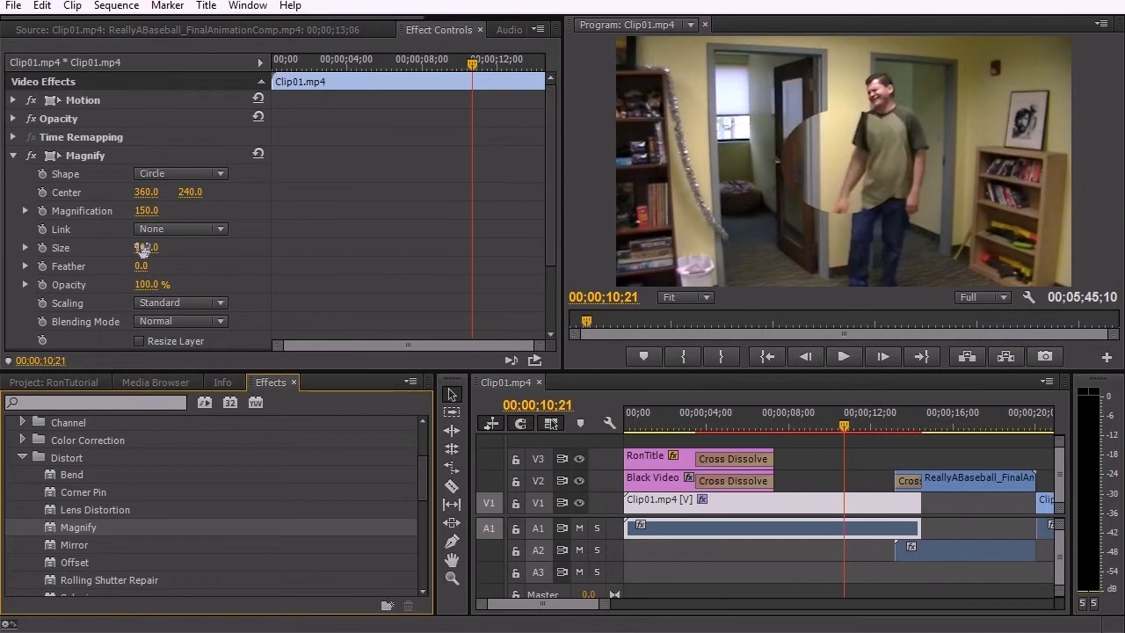
left_click_drag(145, 249, 181, 264)
left_click_drag(143, 197, 216, 194)
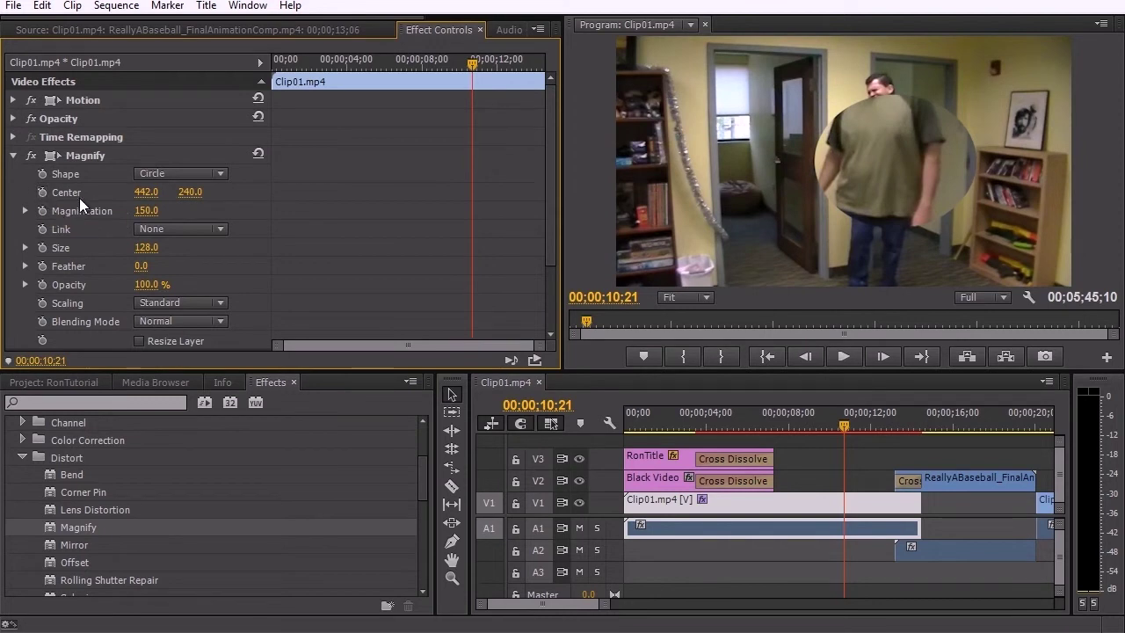
left_click_drag(141, 197, 12, 187)
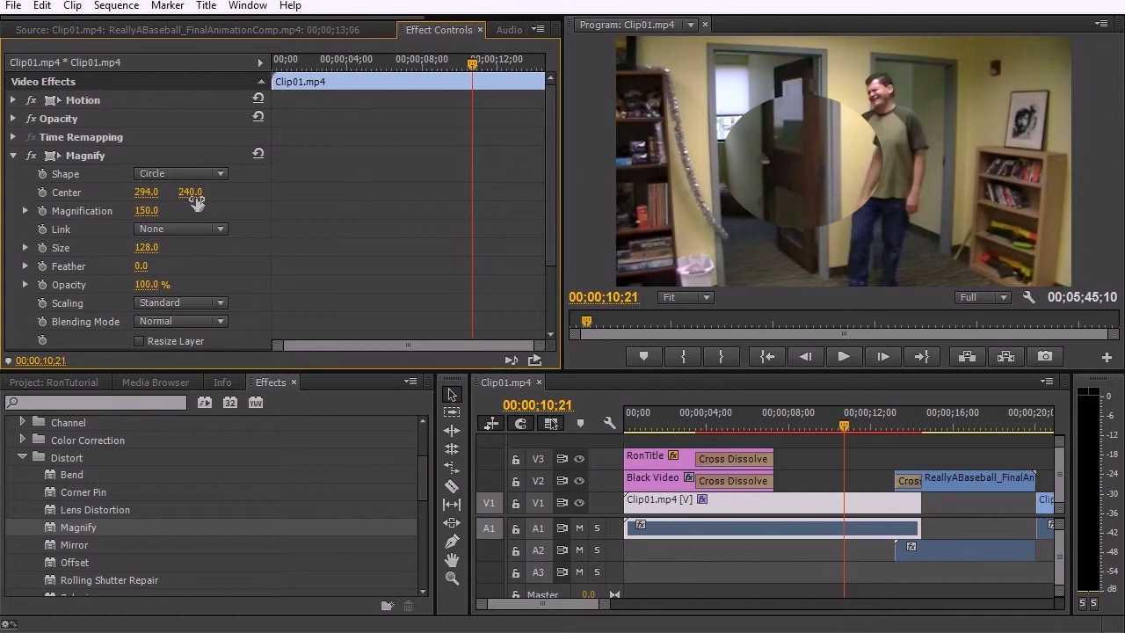
left_click_drag(195, 202, 265, 211)
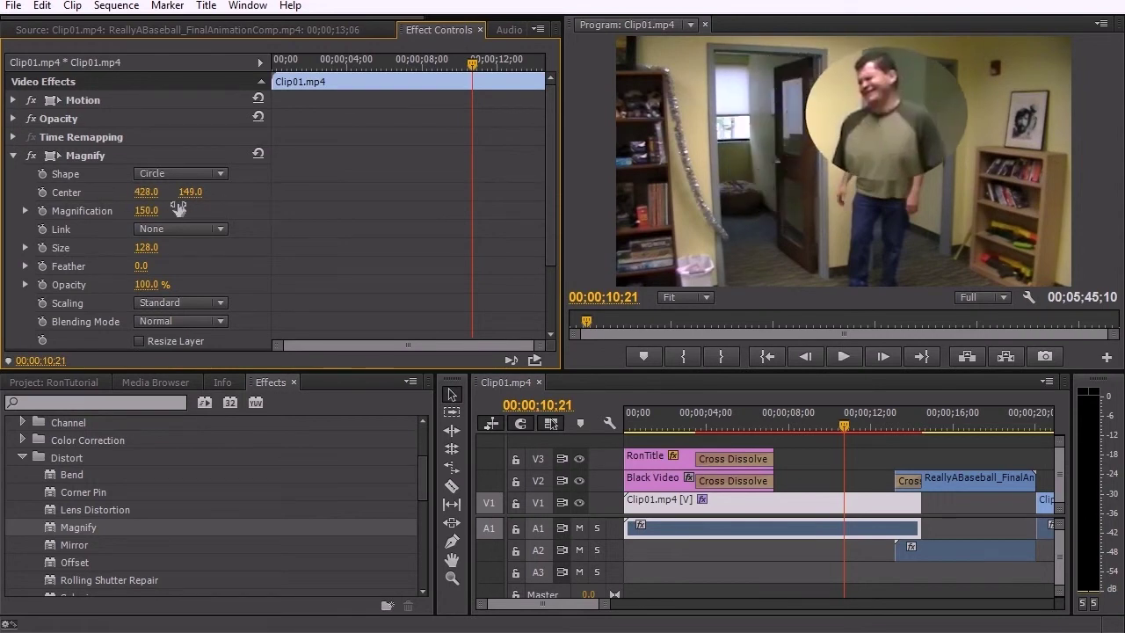
mouse_move(188, 195)
left_mouse_down()
mouse_move(365, 202)
mouse_move(187, 201)
left_mouse_up()
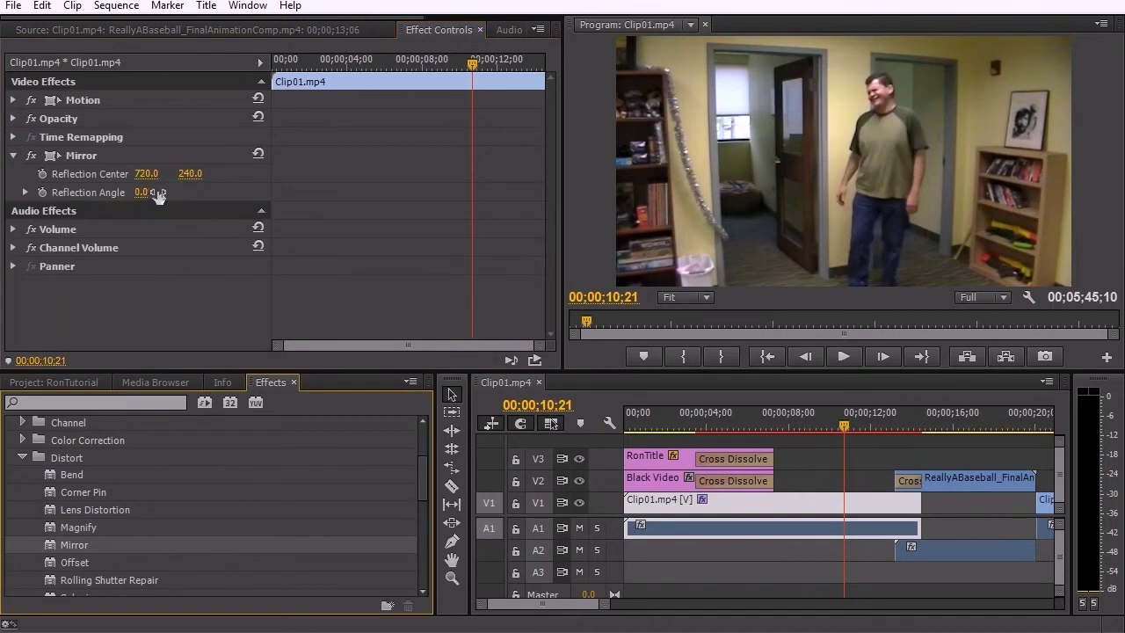
- Tilt the Mirror reflection to an 87° angle and shift its Reflection Center
left_click_drag(141, 194, 226, 196)
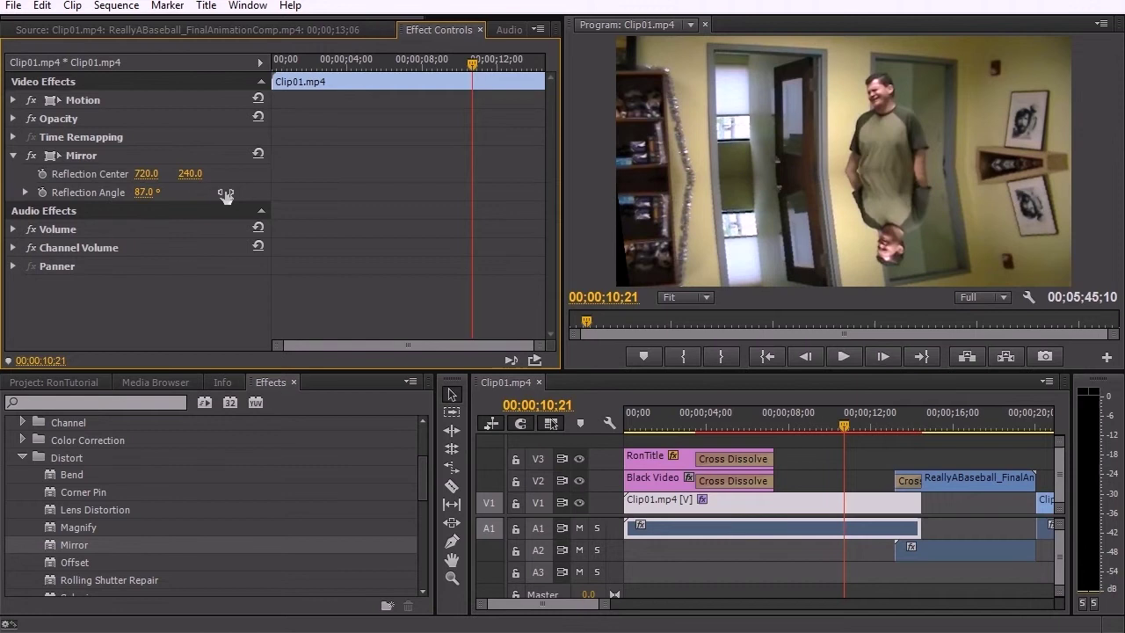
left_click_drag(127, 173, 26, 173)
left_click_drag(187, 173, 226, 181)
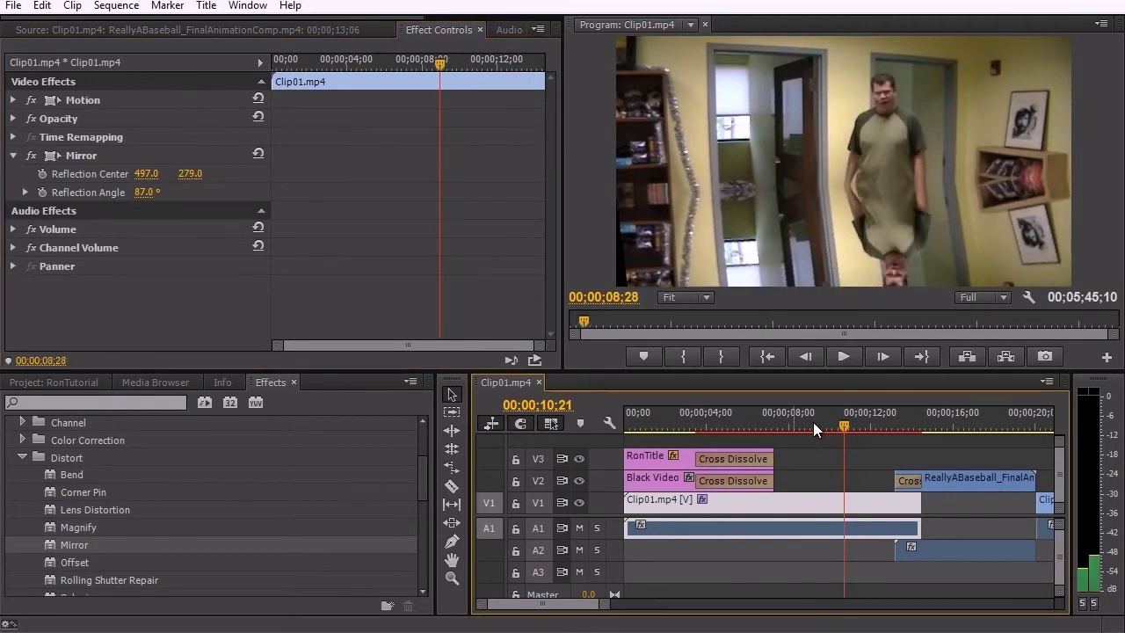
mouse_move(822, 422)
left_mouse_down()
mouse_move(868, 422)
mouse_move(828, 427)
left_mouse_up()
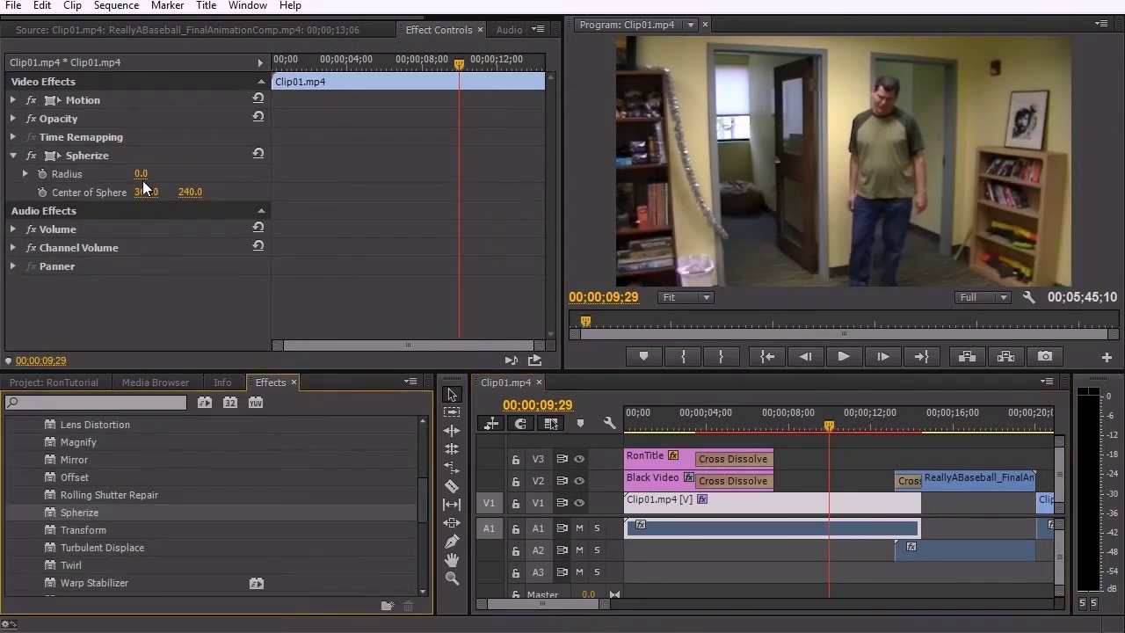
- Apply a Spherize bulge of radius 103 centred at 431, 262 over the man
left_click_drag(142, 180, 264, 202)
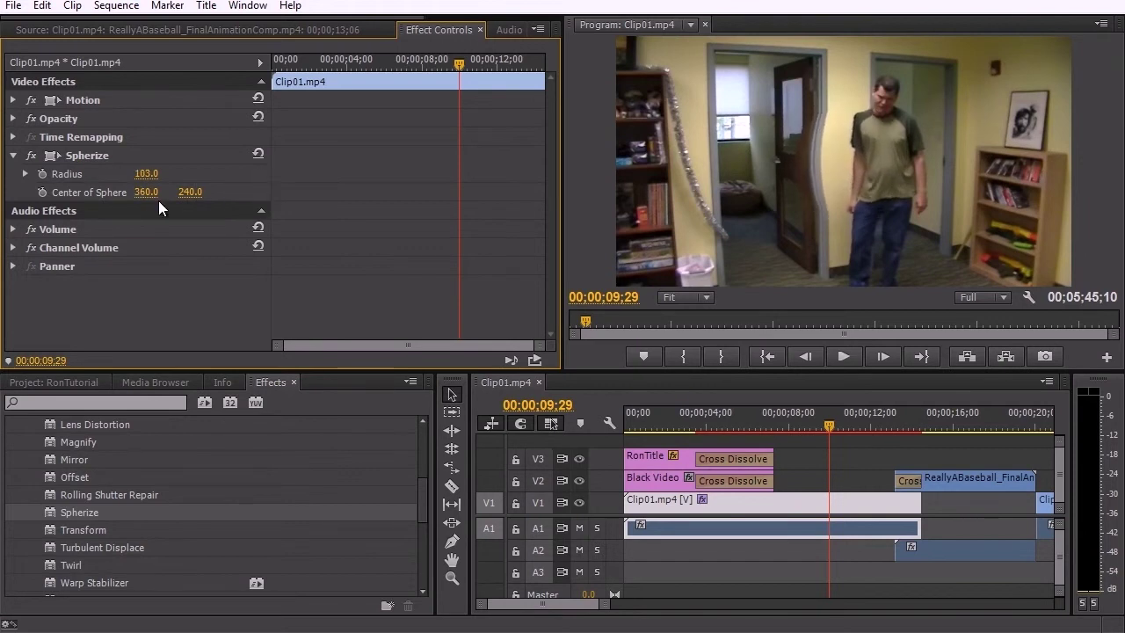
left_click_drag(146, 191, 229, 199)
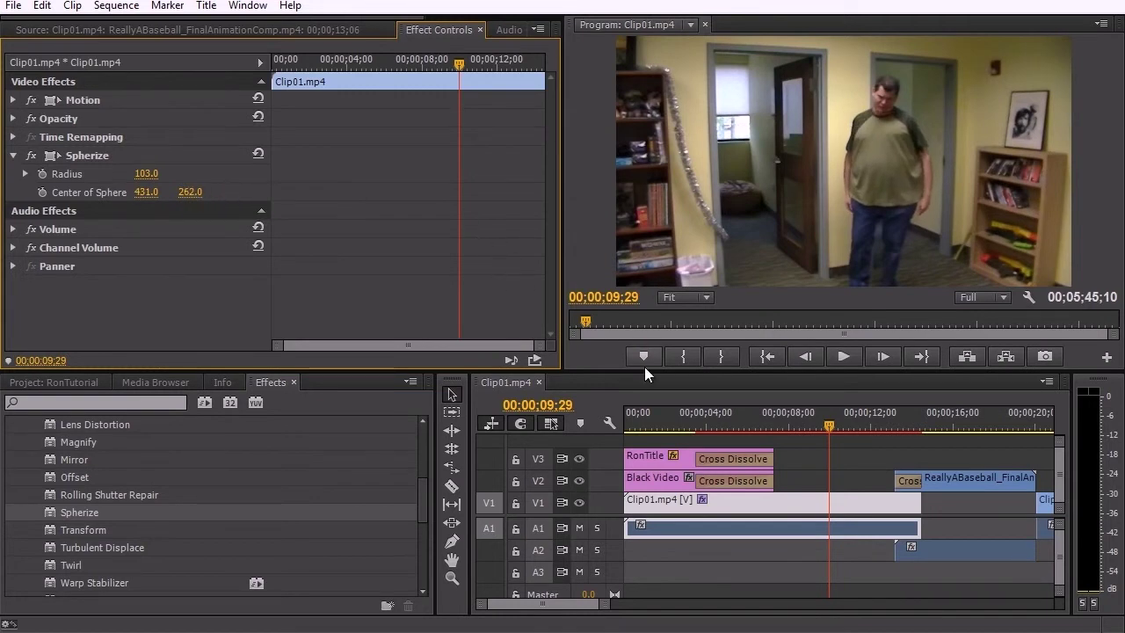
mouse_move(823, 421)
left_mouse_down()
mouse_move(763, 419)
mouse_move(849, 418)
mouse_move(805, 420)
mouse_move(821, 420)
left_mouse_up()
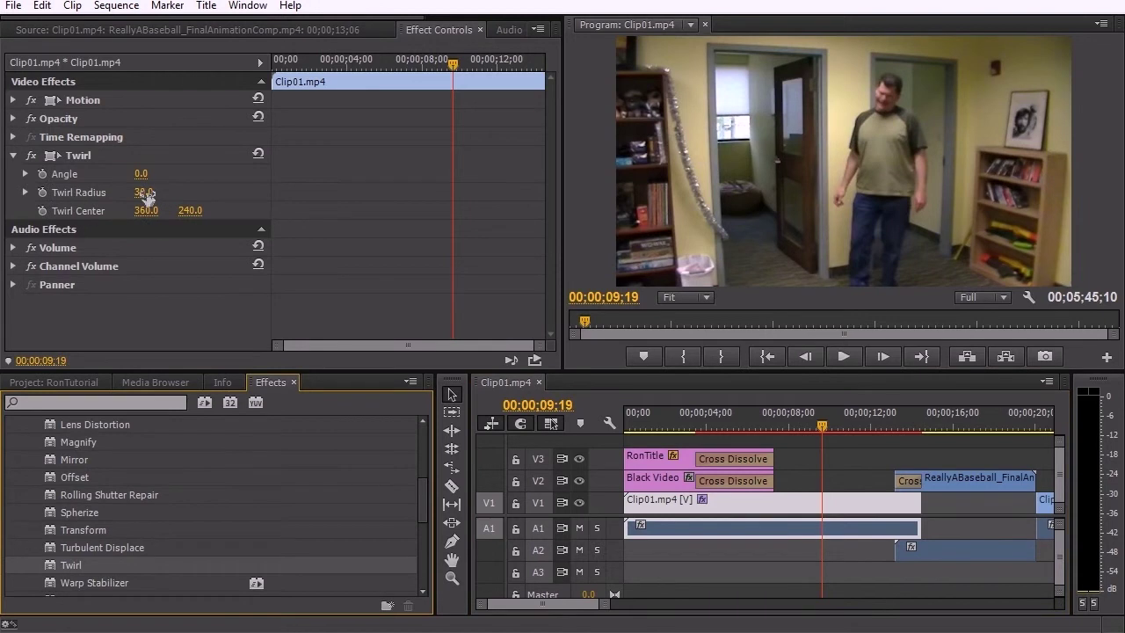
- Twist Clip01 with a Twirl Angle of 157° and adjust the Twirl Radius
left_click_drag(140, 176, 313, 194)
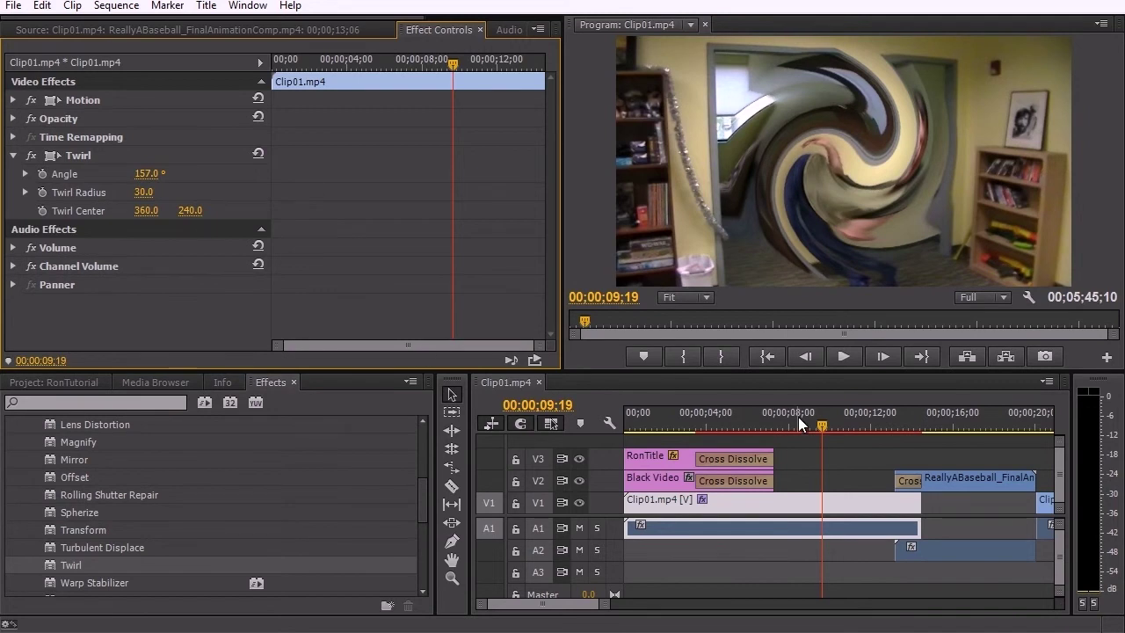
left_click_drag(804, 416, 850, 413)
left_click_drag(146, 195, 88, 193)
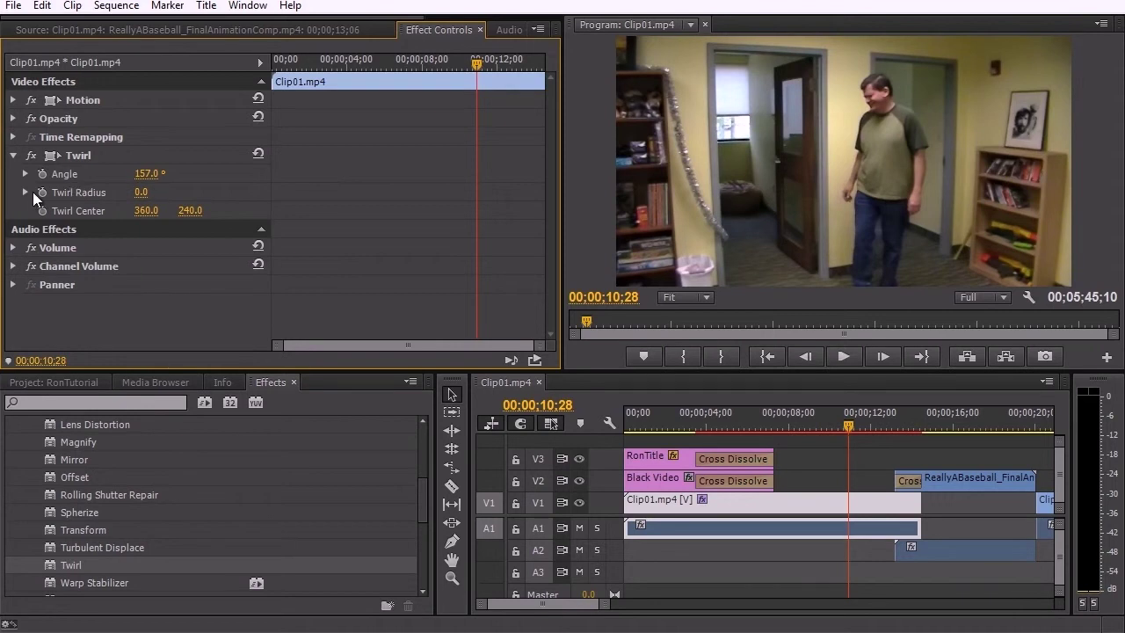
- Remove the Twirl effect and apply Distort > Wave Warp to Clip01
left_click(74, 154)
key("Delete")
scroll(80, 533, "down", 2)
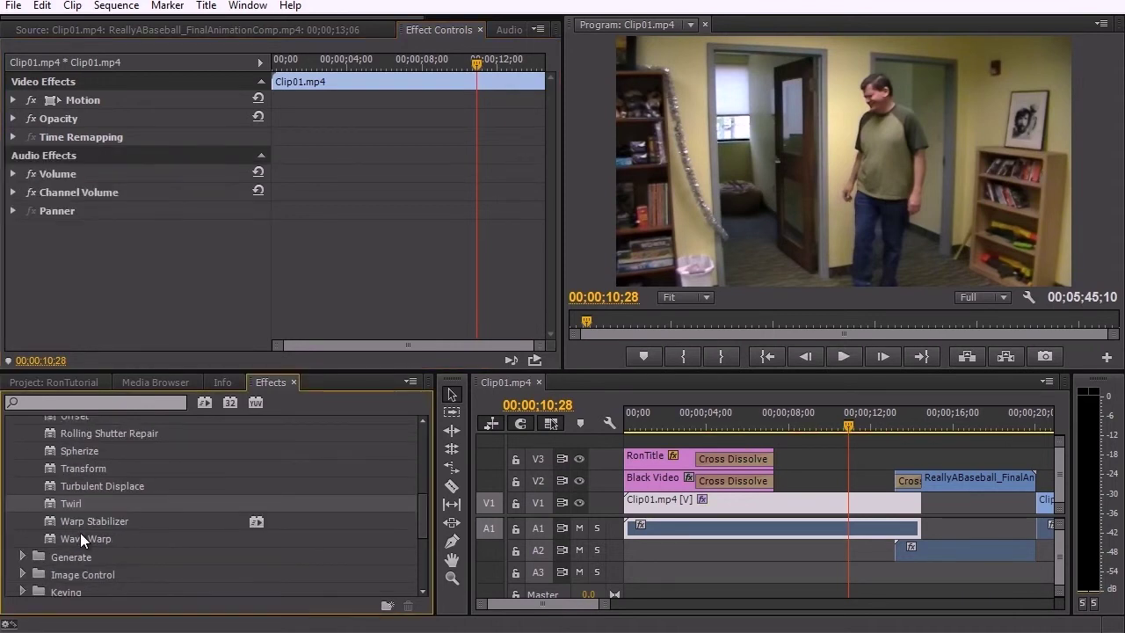
double_click(83, 533)
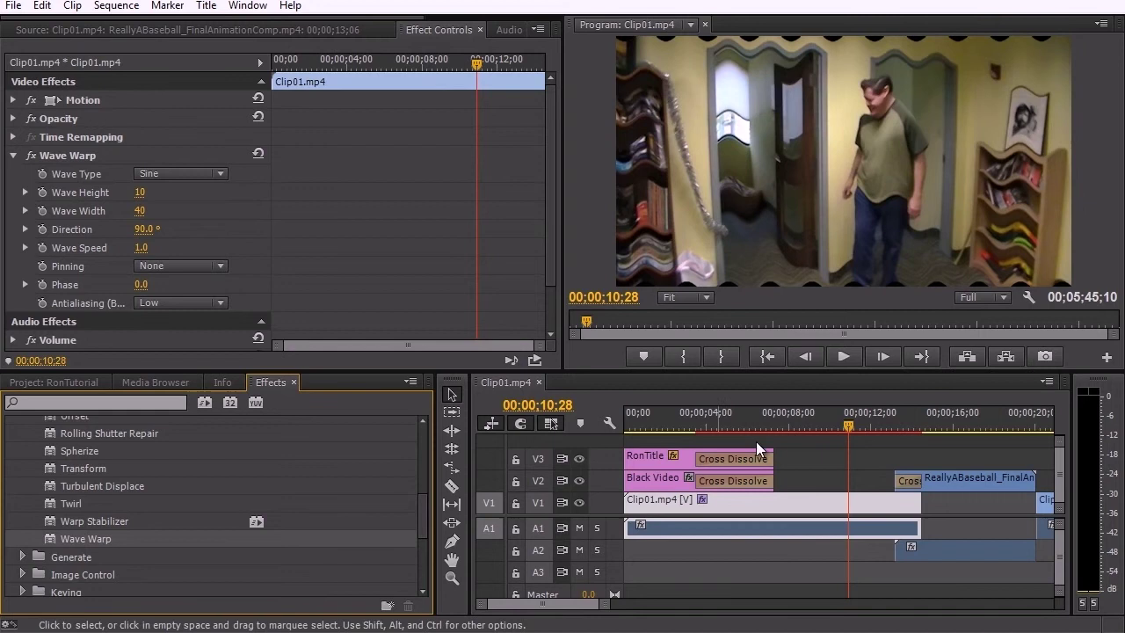
mouse_move(828, 419)
left_mouse_down()
mouse_move(759, 417)
mouse_move(827, 420)
left_mouse_up()
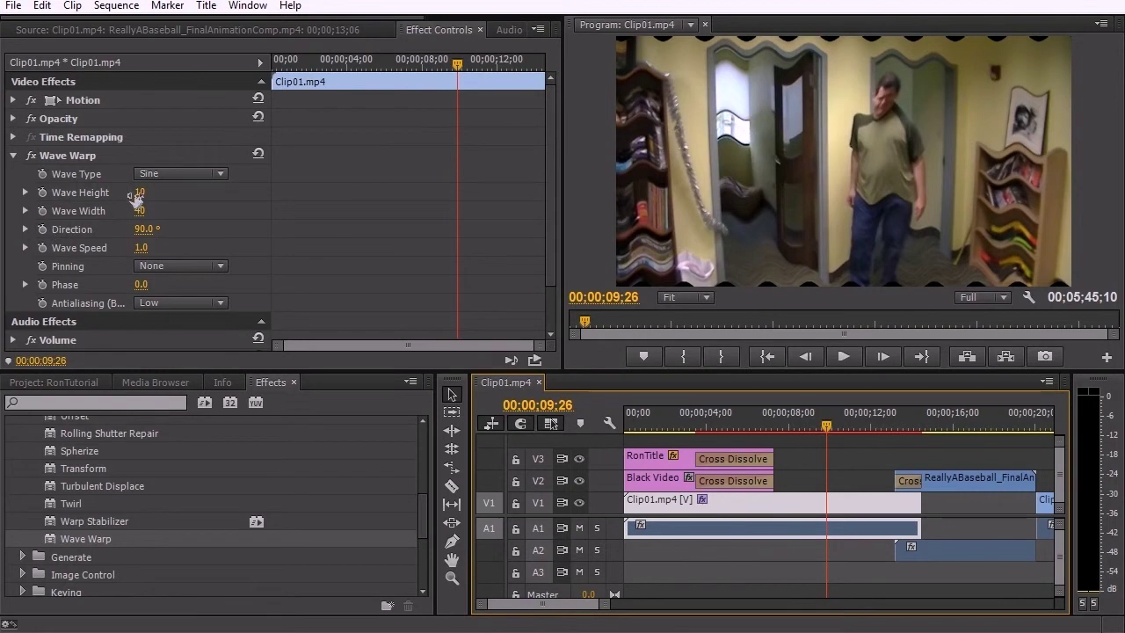
- Set Wave Warp's Wave Height to -14 and its Pinning to All Edges
left_click_drag(142, 195, 211, 252)
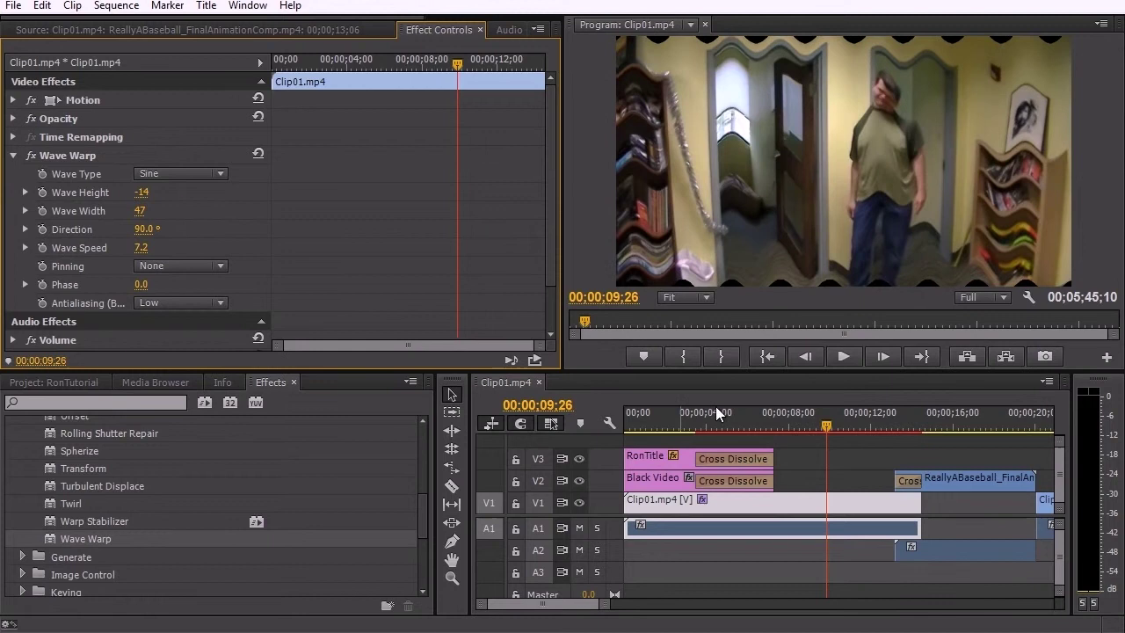
left_click_drag(780, 417, 830, 417)
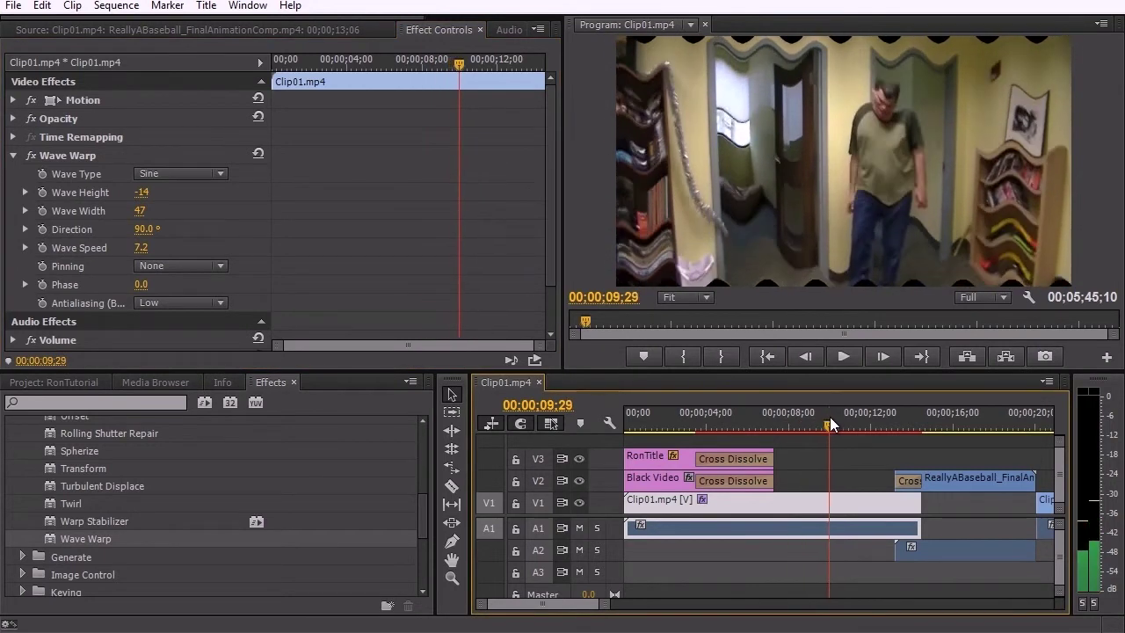
left_click(164, 266)
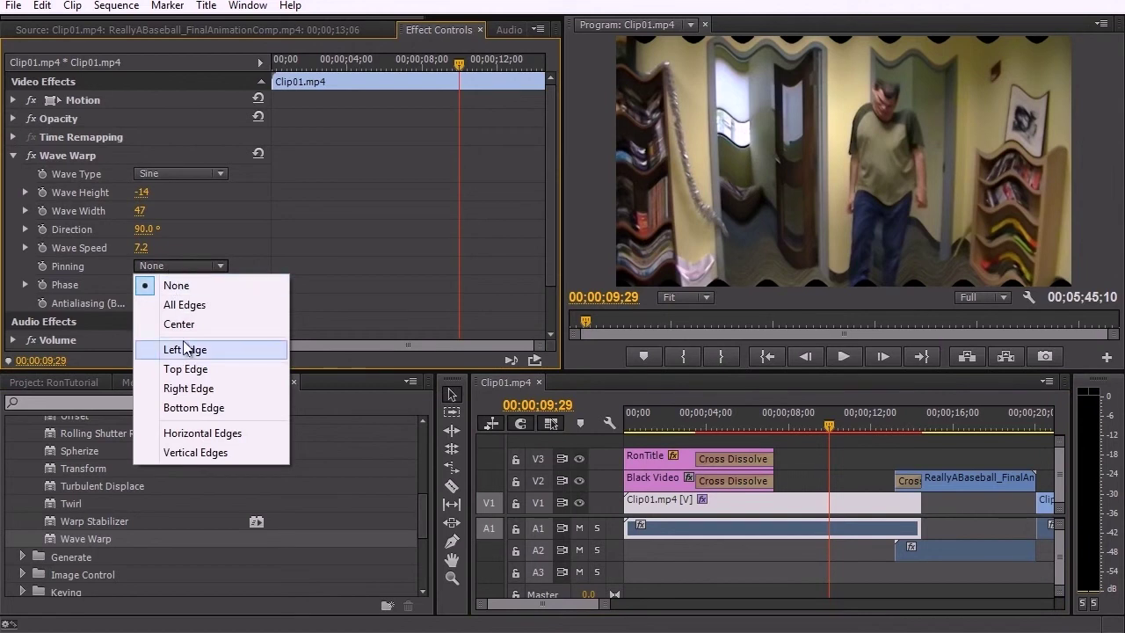
left_click(180, 305)
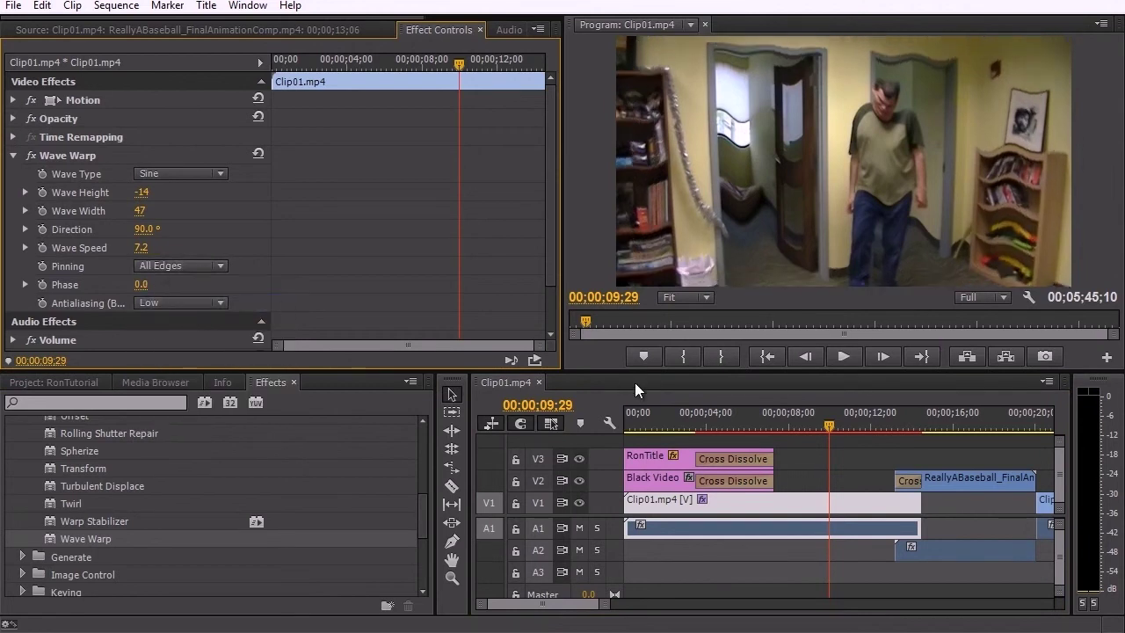
left_click_drag(787, 424, 811, 419)
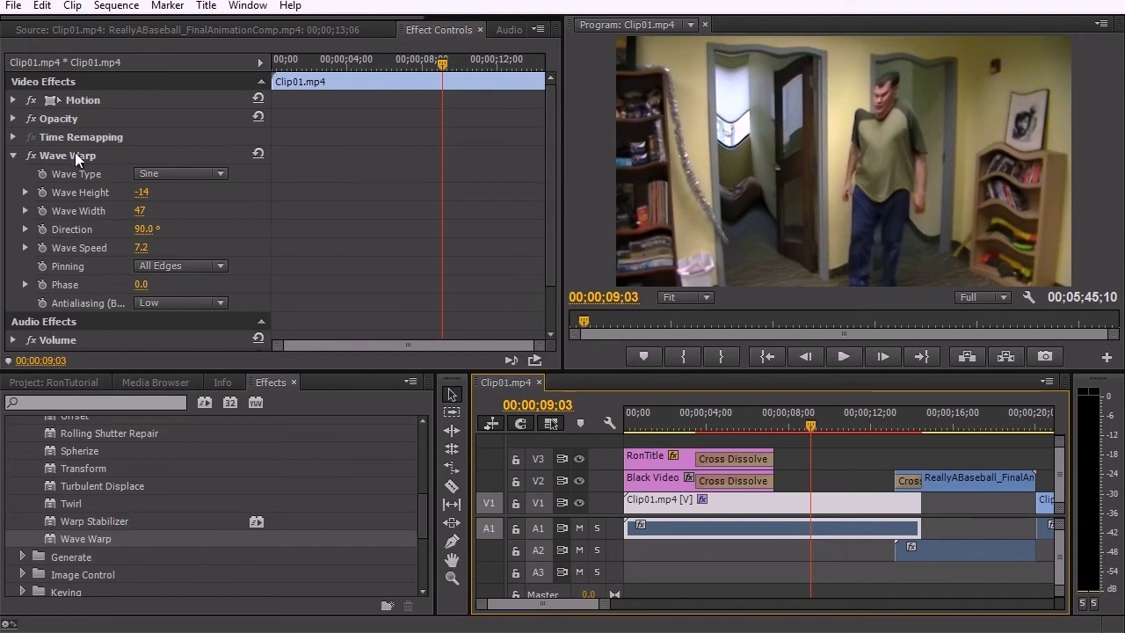
- Delete Wave Warp from Clip01.mp4, leaving only Motion, Opacity and Time Remapping
key("Delete")
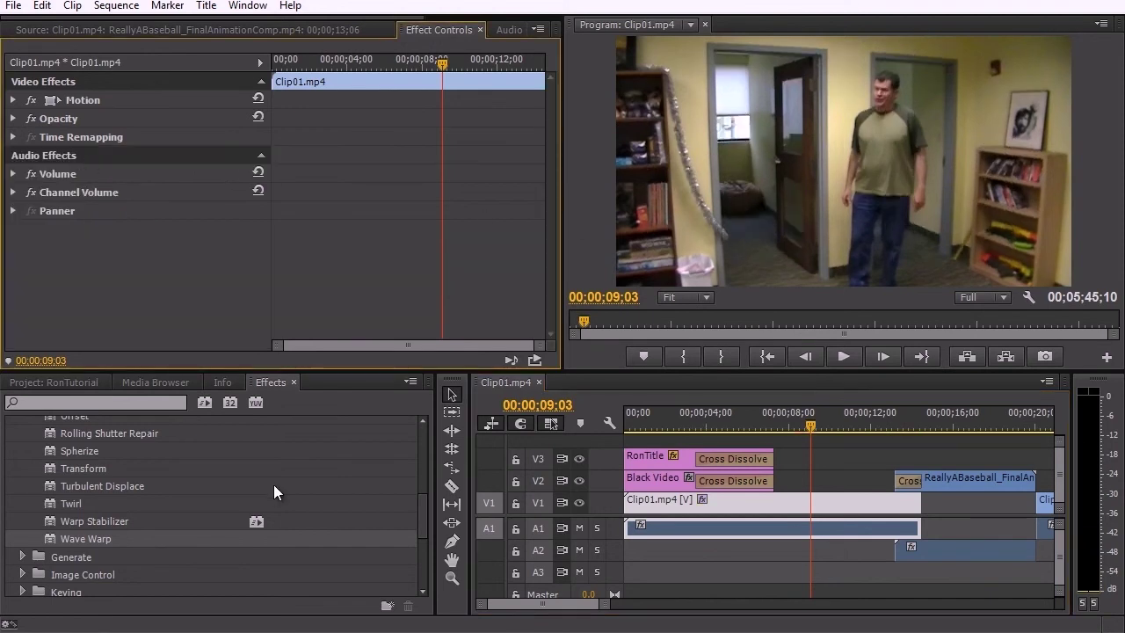
left_click_drag(425, 520, 424, 534)
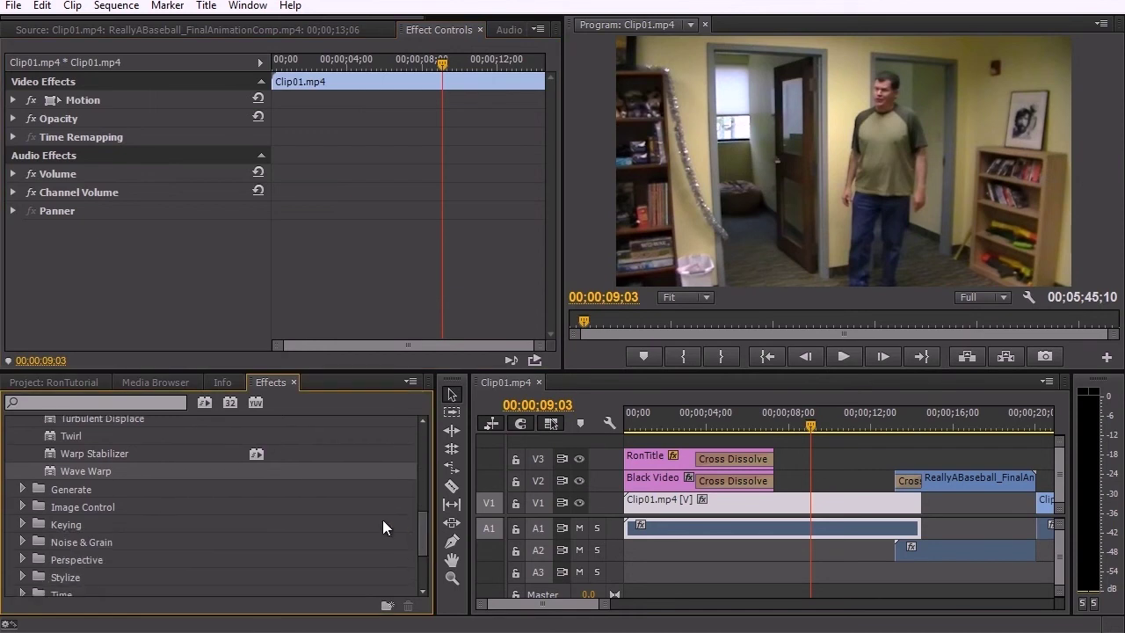